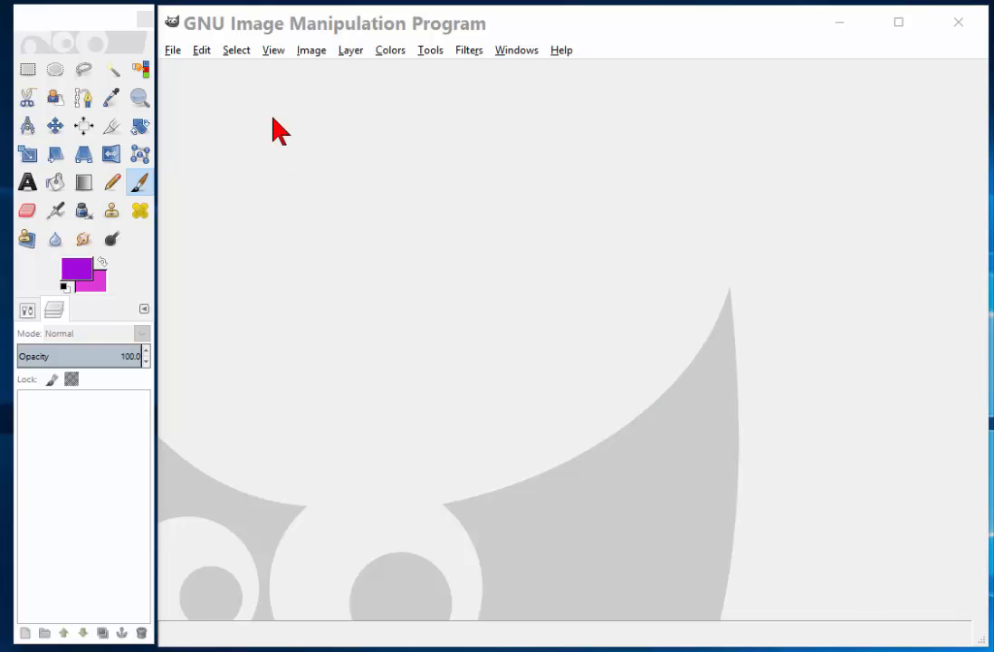
Step: Create a new image 512 by 512 pixels in size
click(170, 50)
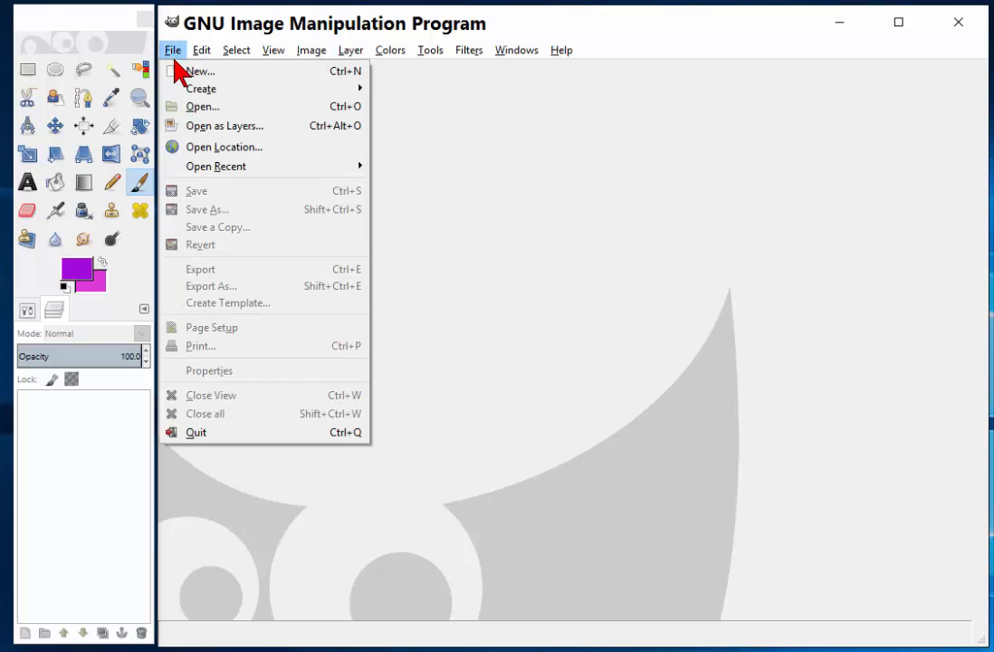
click(190, 71)
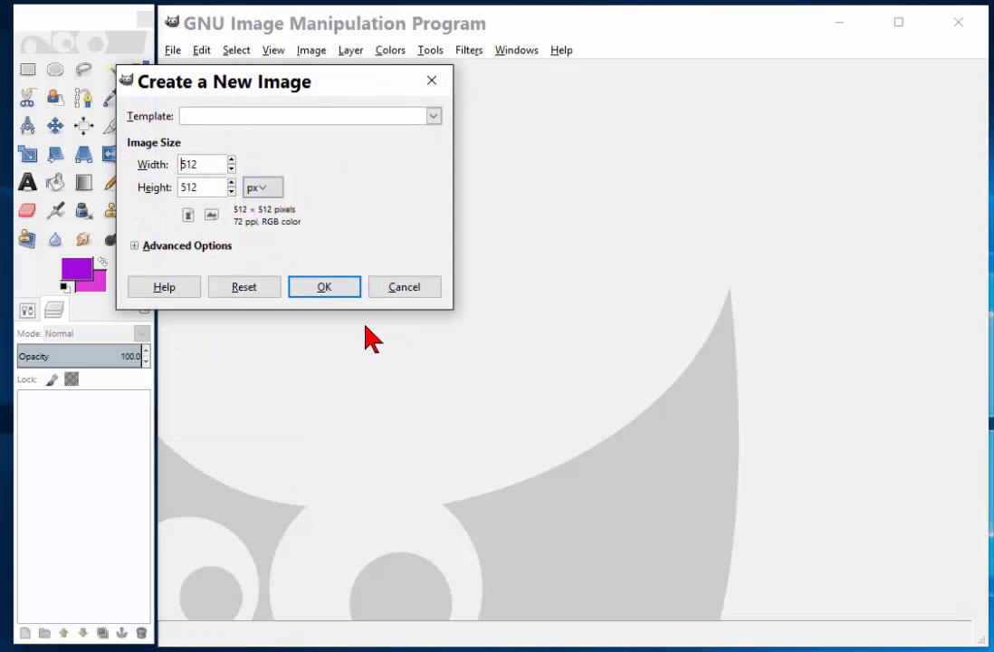
click(327, 288)
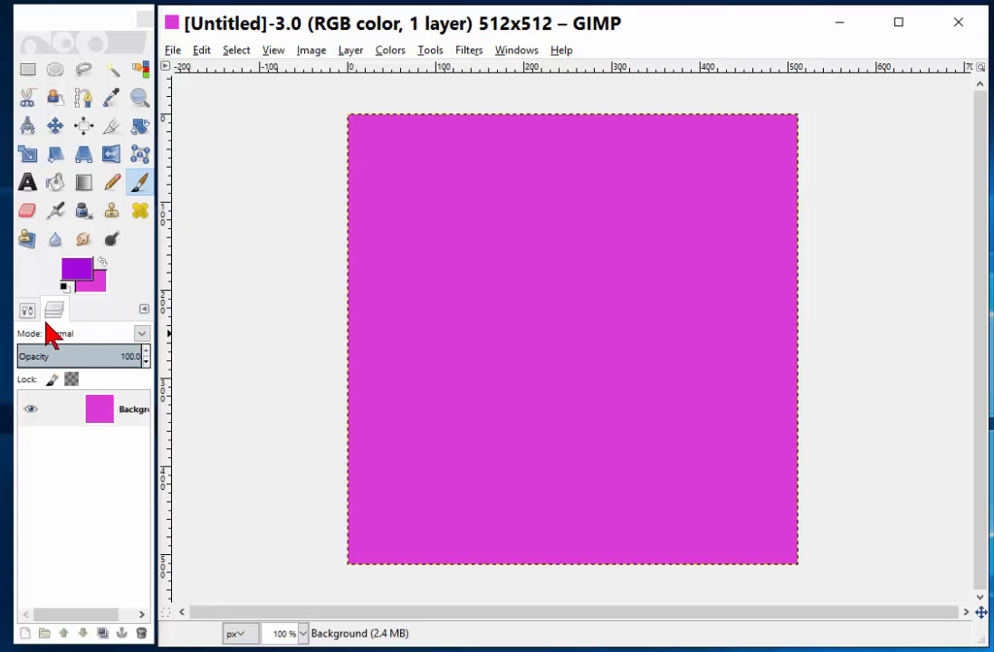
click(144, 309)
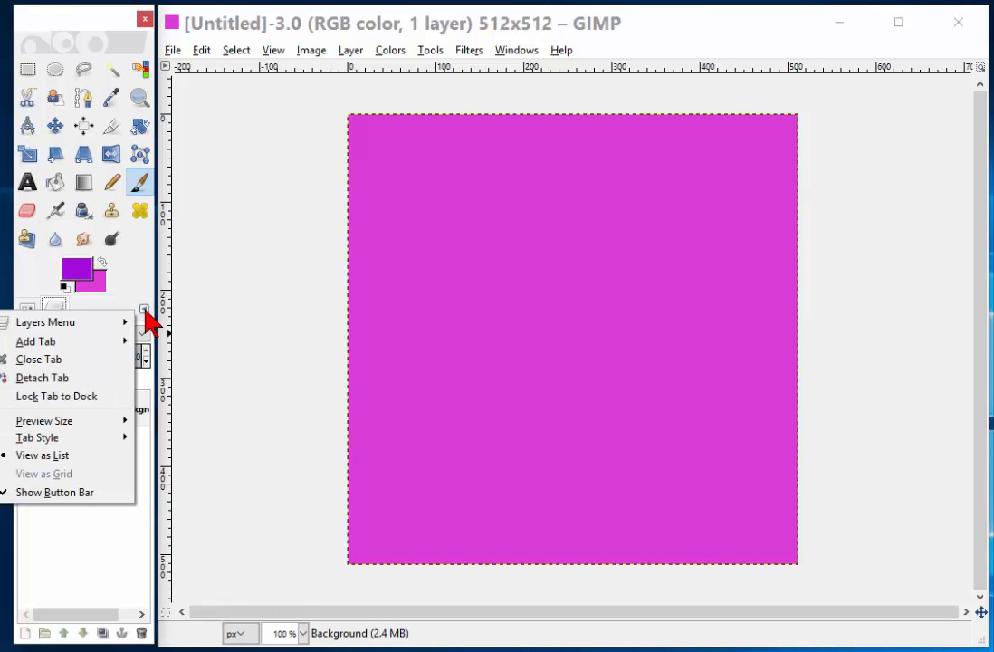
mouse_move(88, 319)
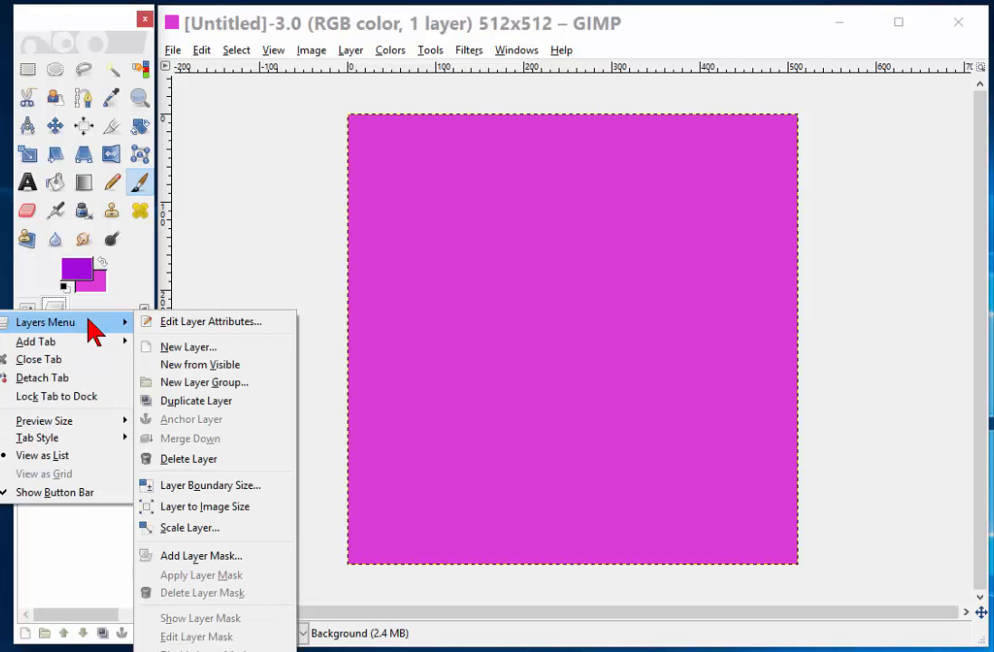
mouse_move(62, 343)
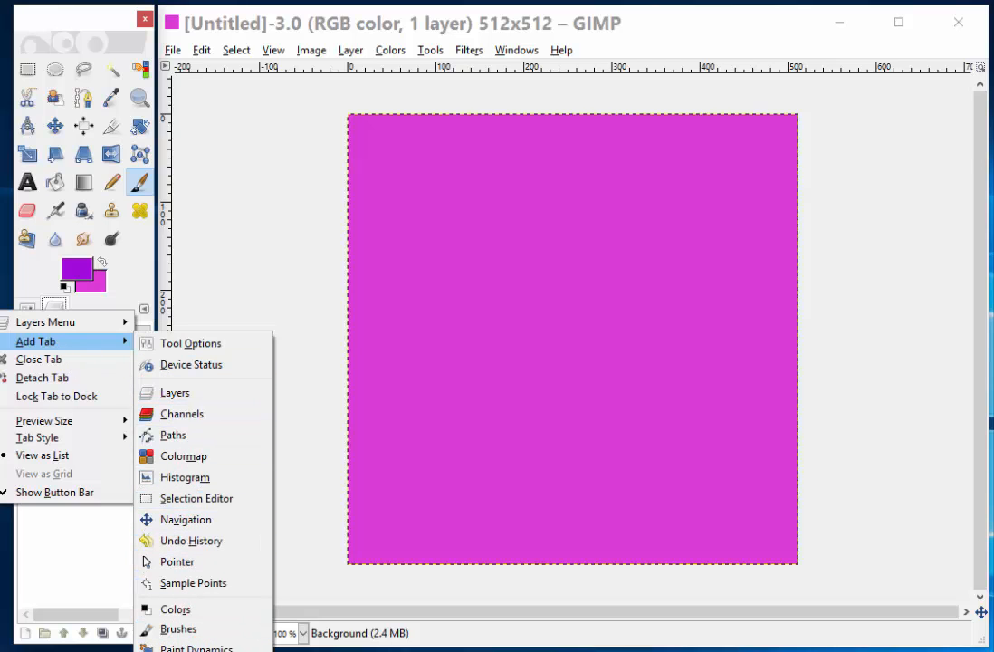
click(249, 206)
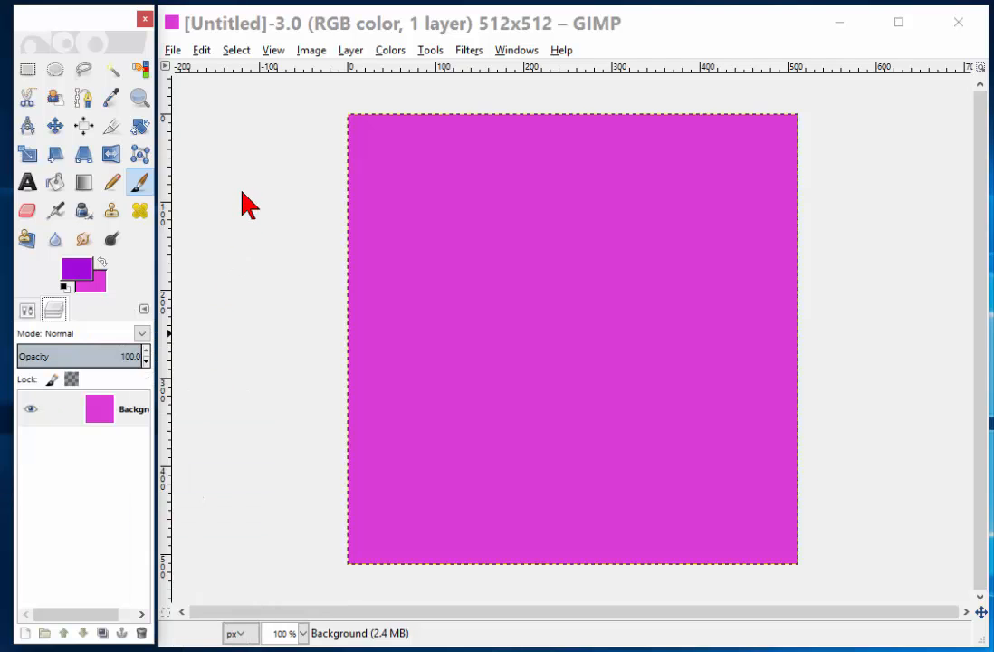
click(514, 53)
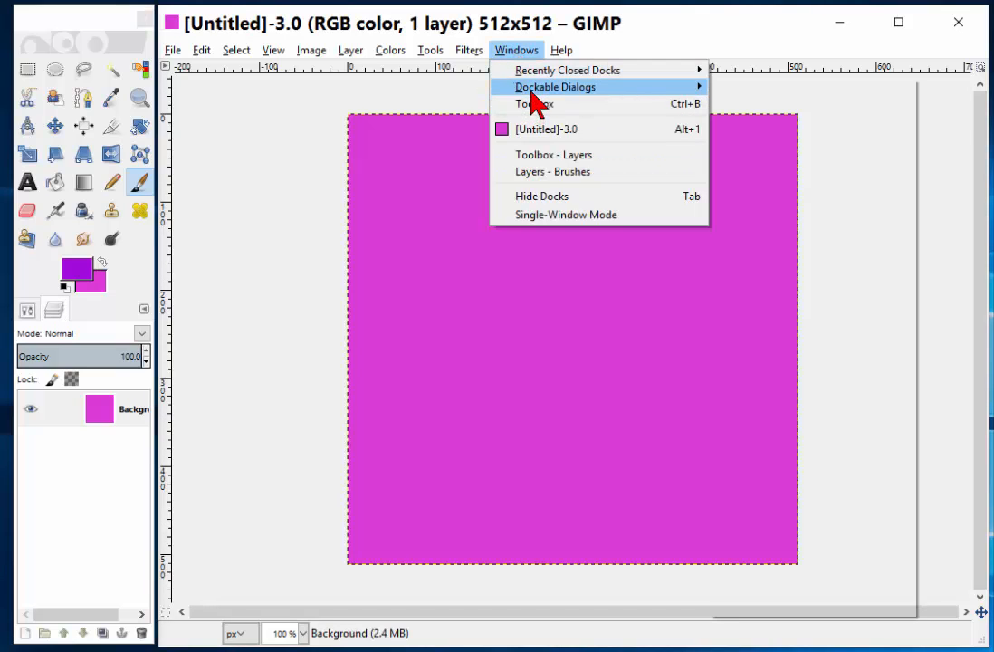
mouse_move(532, 94)
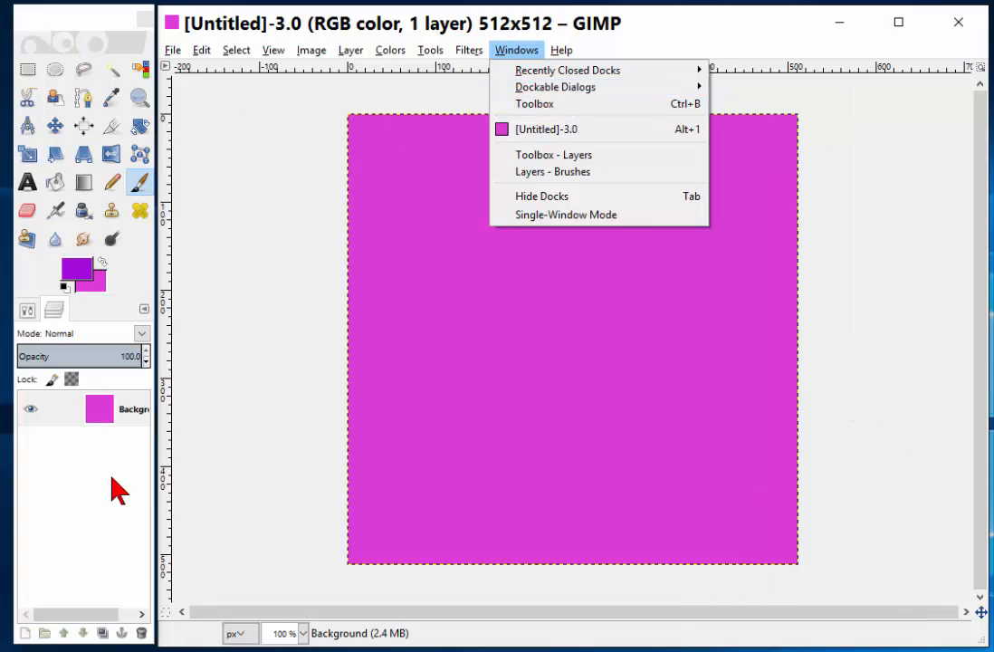
click(257, 470)
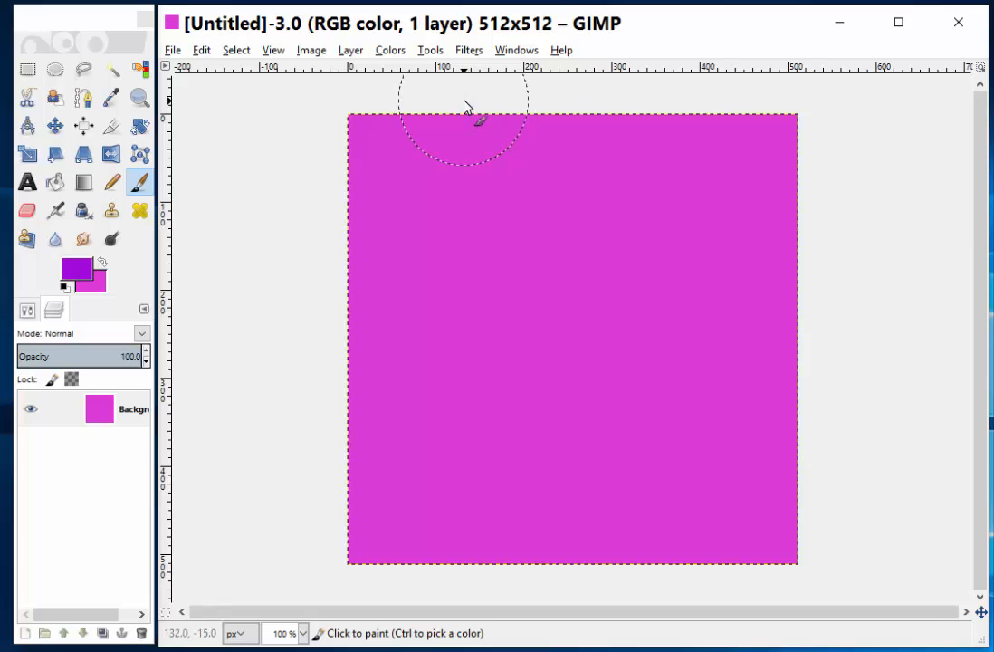
Step: Render Difference Clouds over the magenta Background layer with a randomized seed and detail 1
click(478, 54)
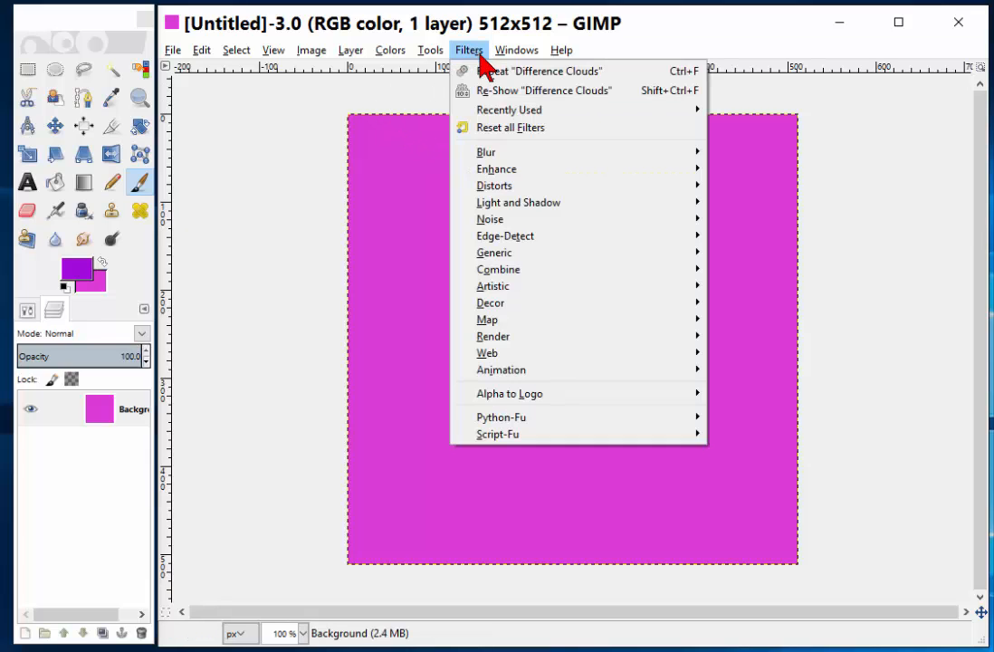
mouse_move(612, 338)
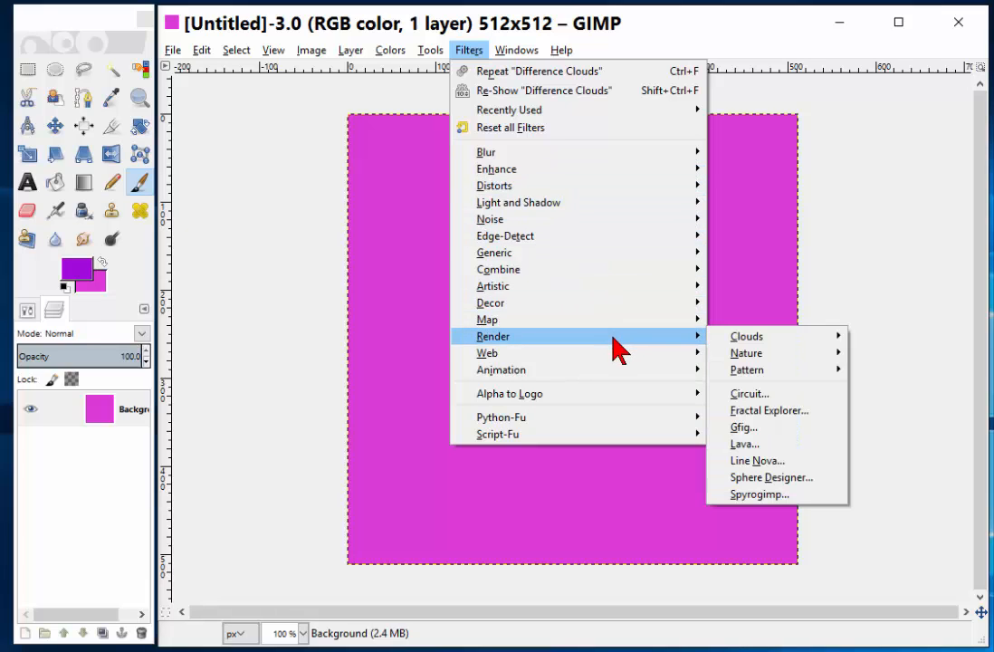
mouse_move(759, 339)
click(917, 338)
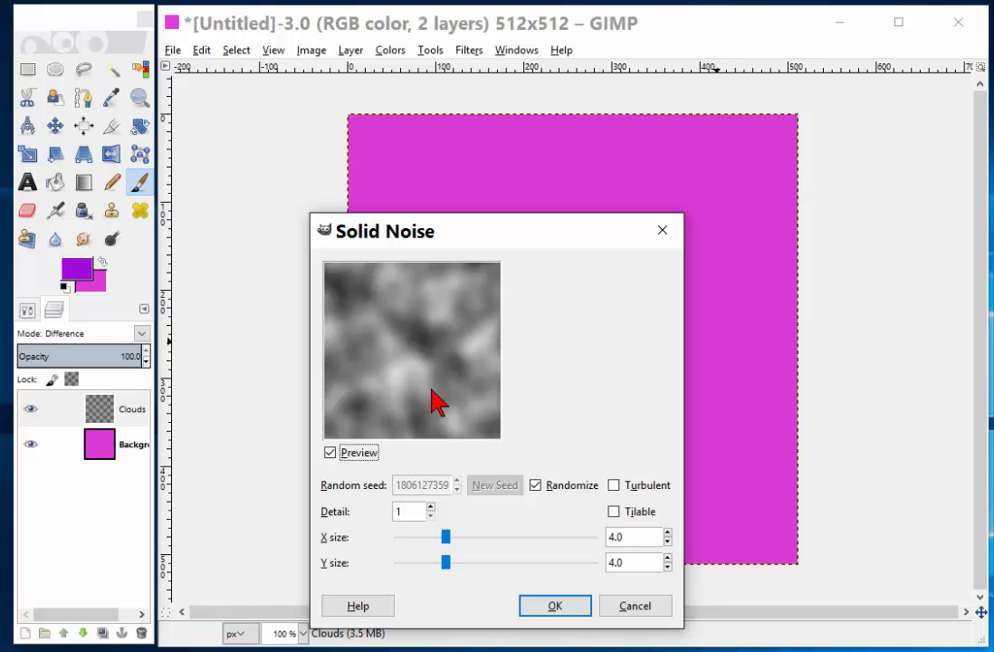
click(554, 607)
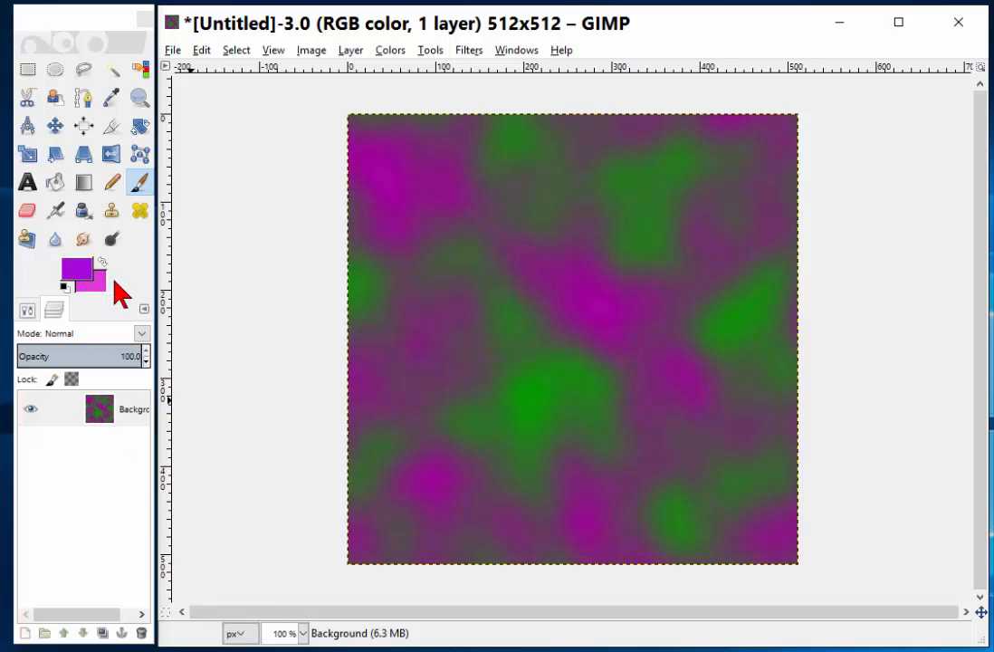
Step: Start the HSV Noise filter on the Background layer and set its holdness to 1
click(73, 409)
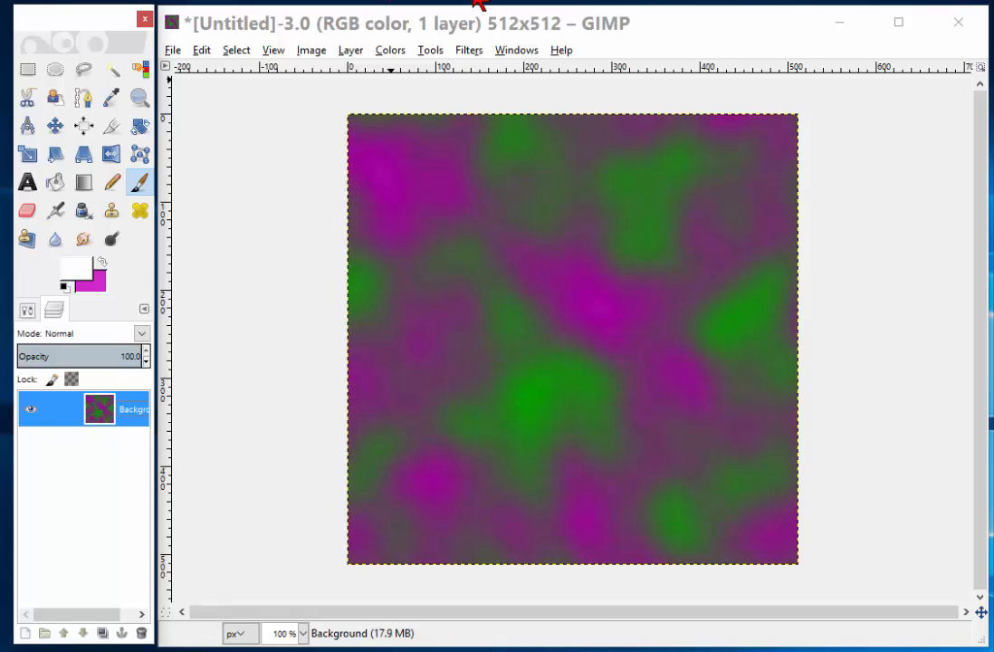
click(469, 50)
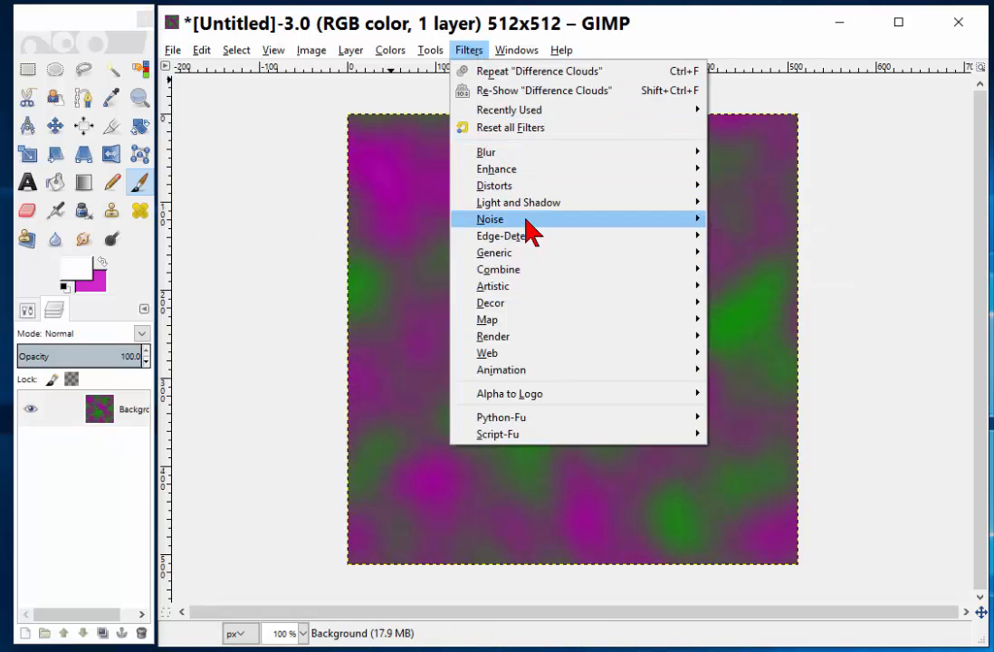
mouse_move(526, 221)
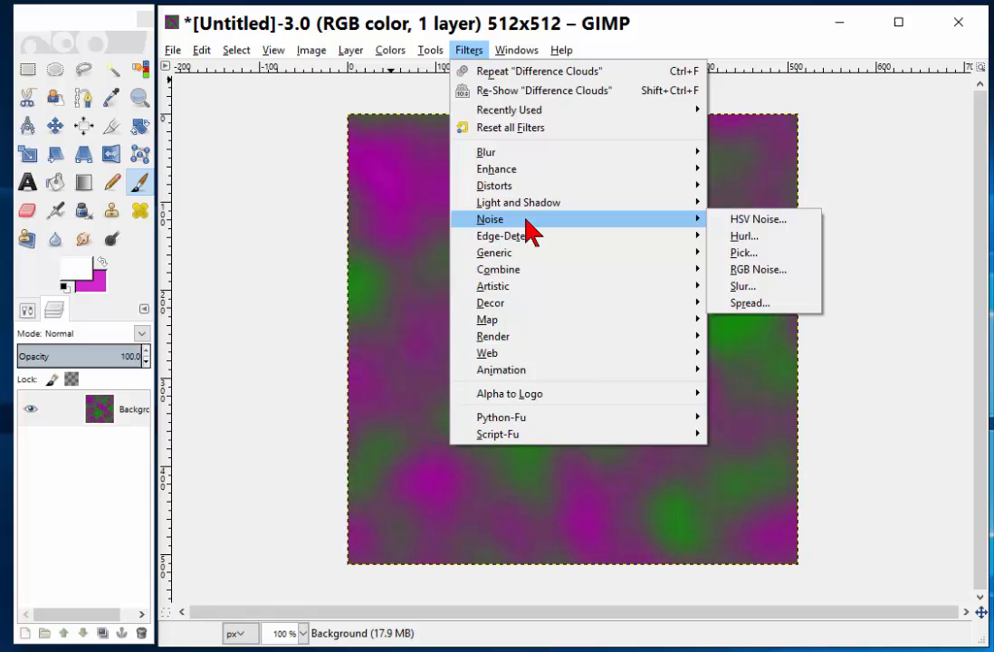
click(767, 220)
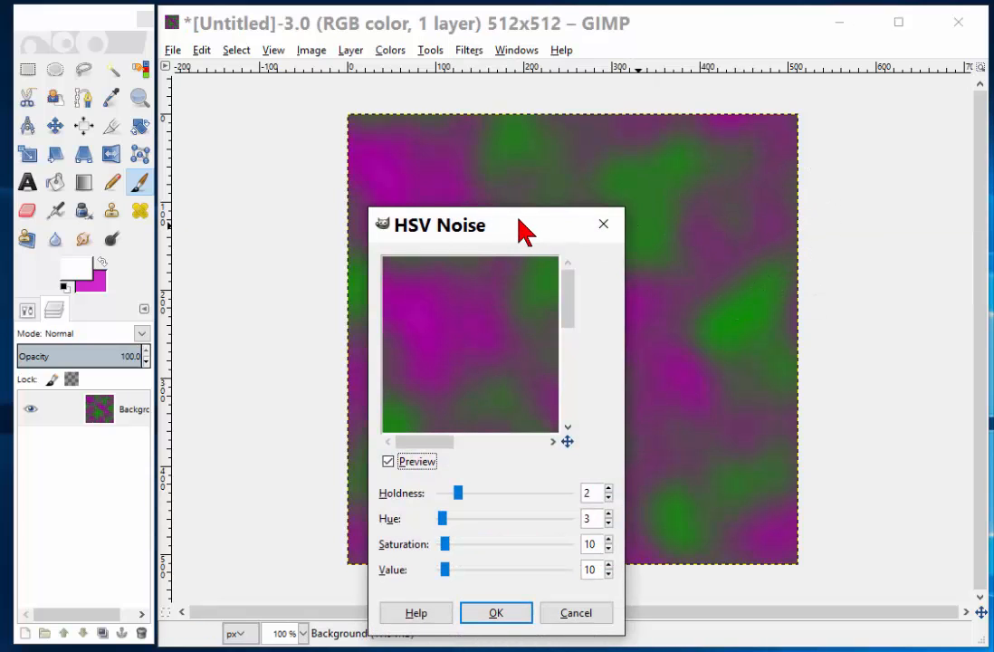
drag(523, 233, 809, 161)
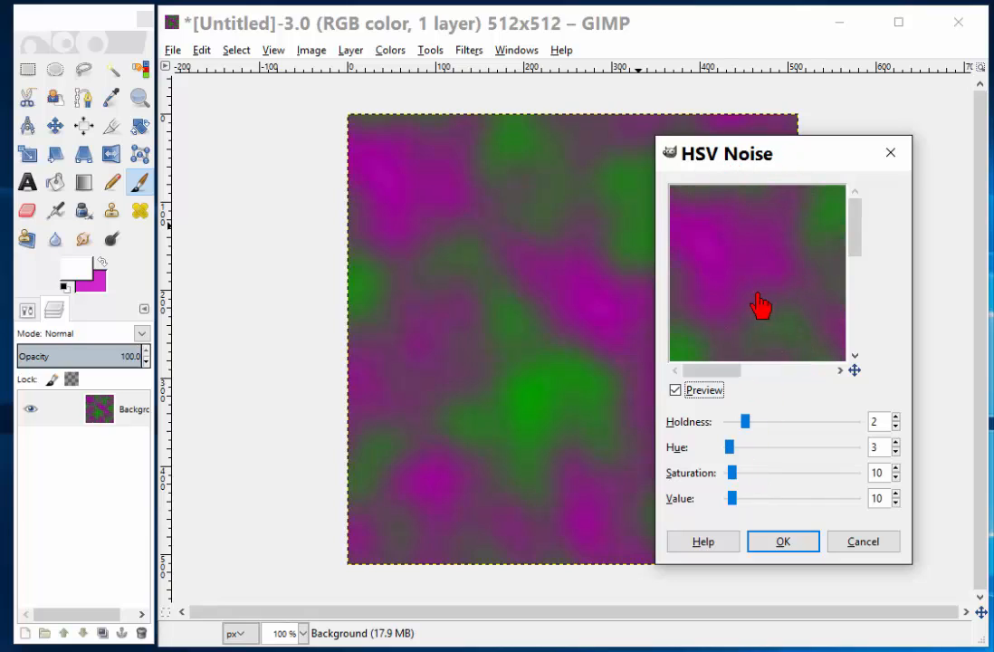
drag(745, 422, 838, 423)
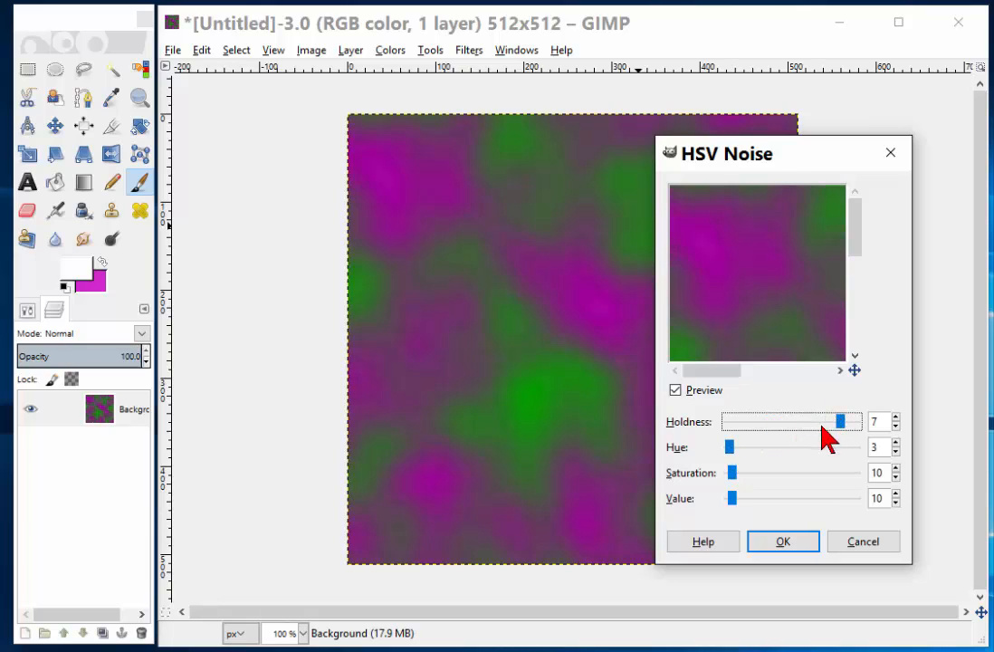
drag(730, 370, 762, 372)
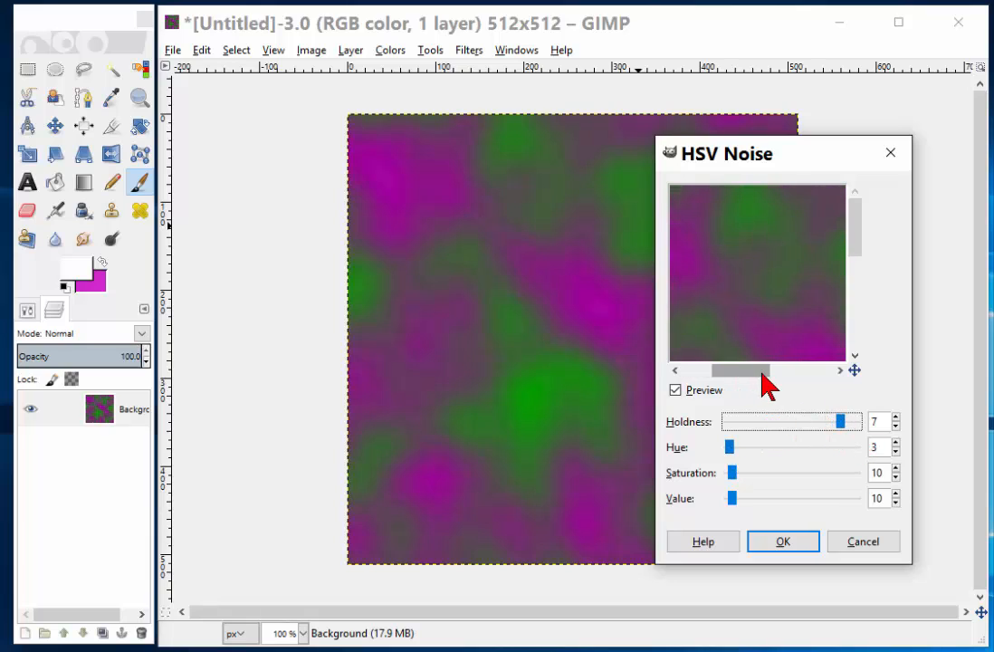
drag(836, 421, 721, 390)
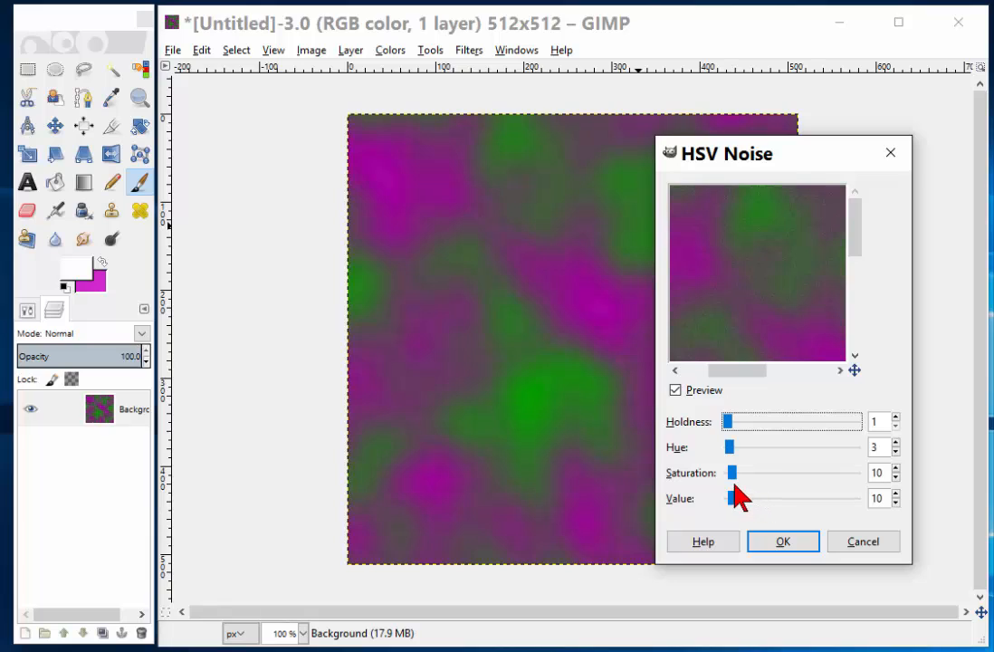
Step: Set the noise's hue to 24, saturation to 19 and value to 12, and apply the filter
drag(733, 474, 741, 503)
drag(732, 445, 739, 472)
click(753, 473)
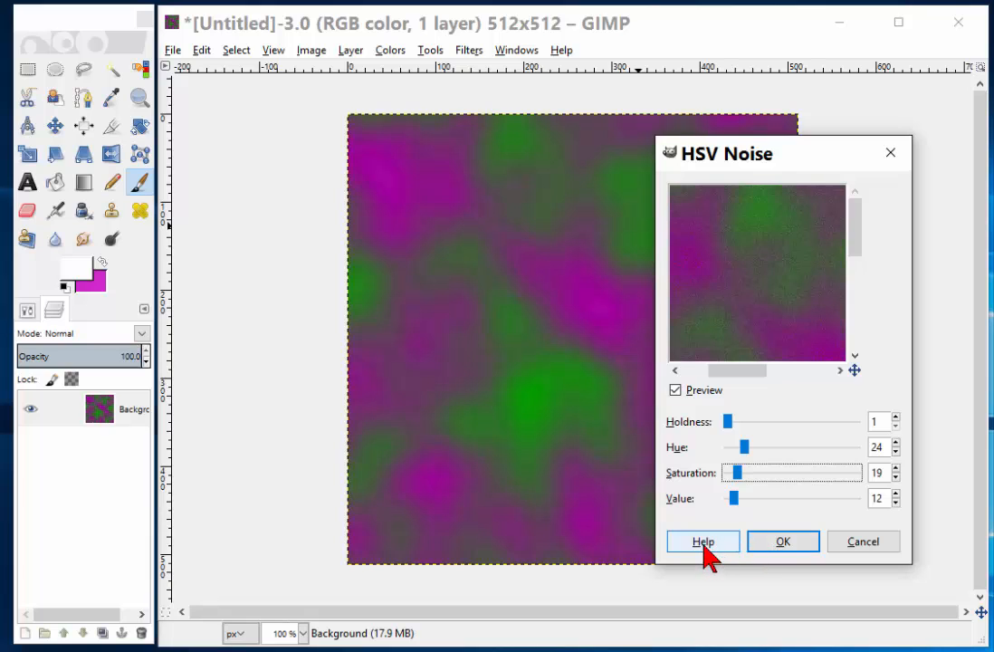
click(786, 541)
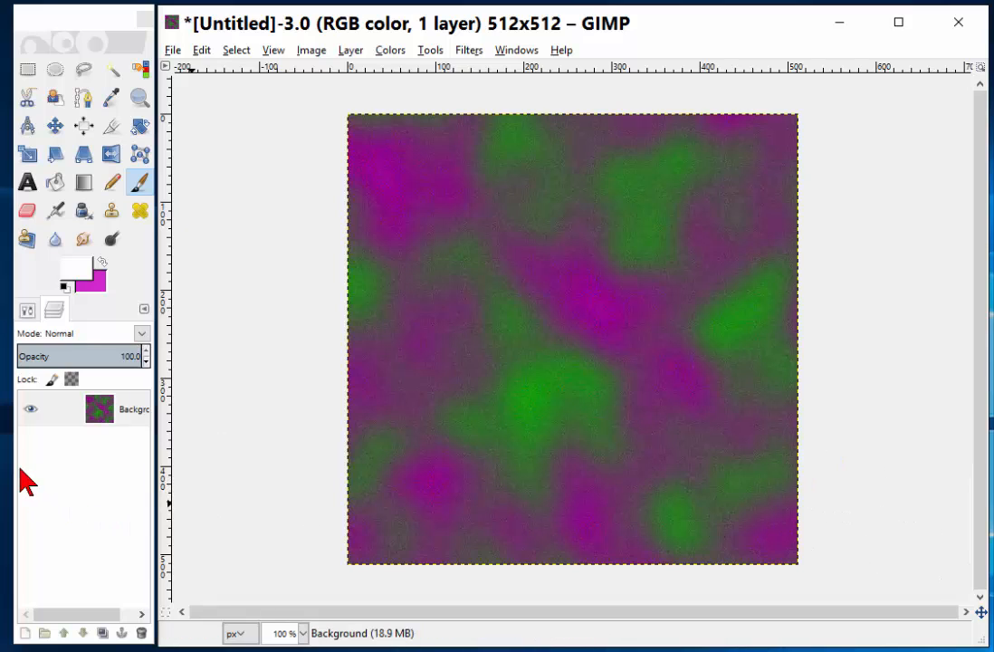
Step: Duplicate the Background layer
click(127, 415)
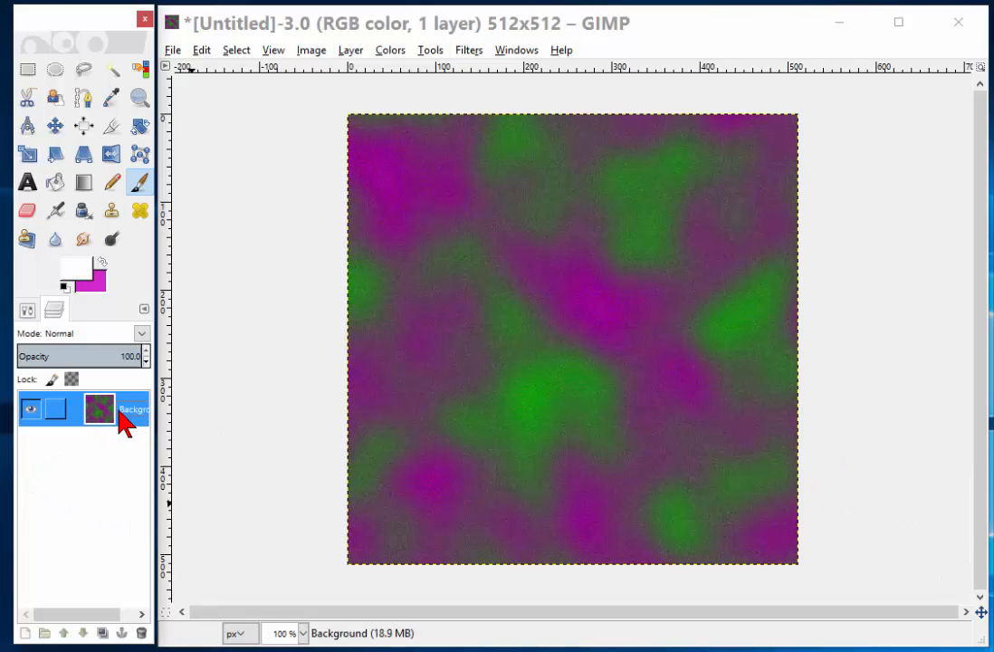
right_click(121, 415)
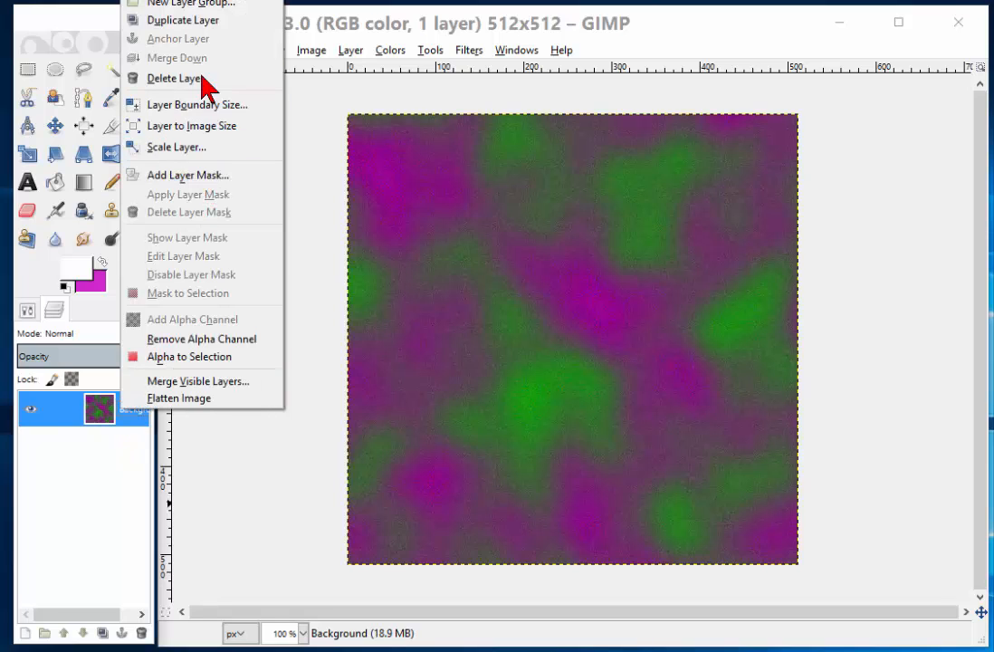
click(184, 21)
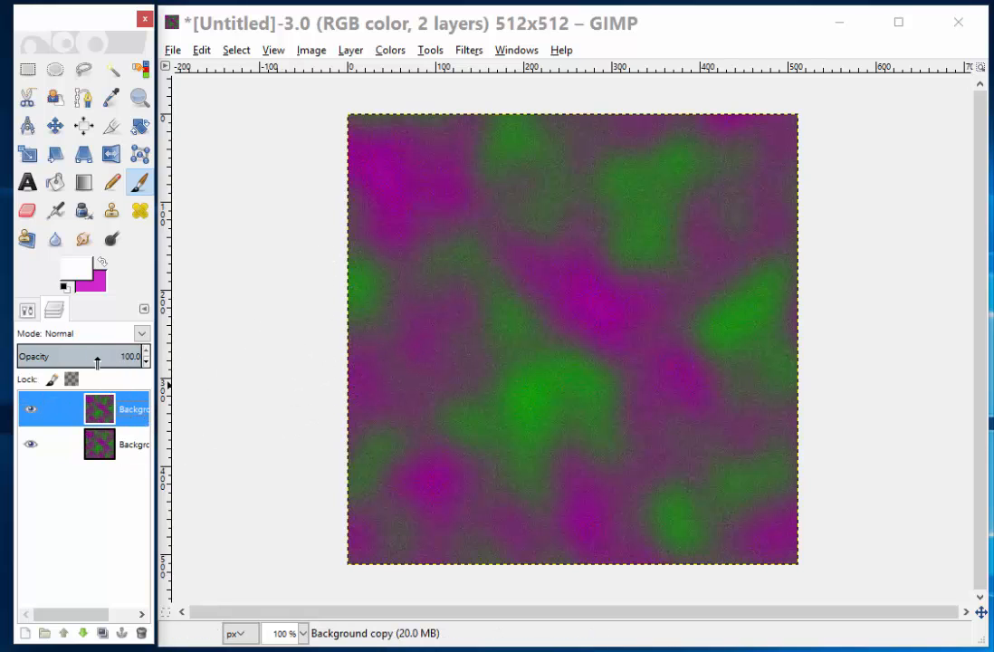
Step: Set the background color to the near-black shade from the color history
click(100, 283)
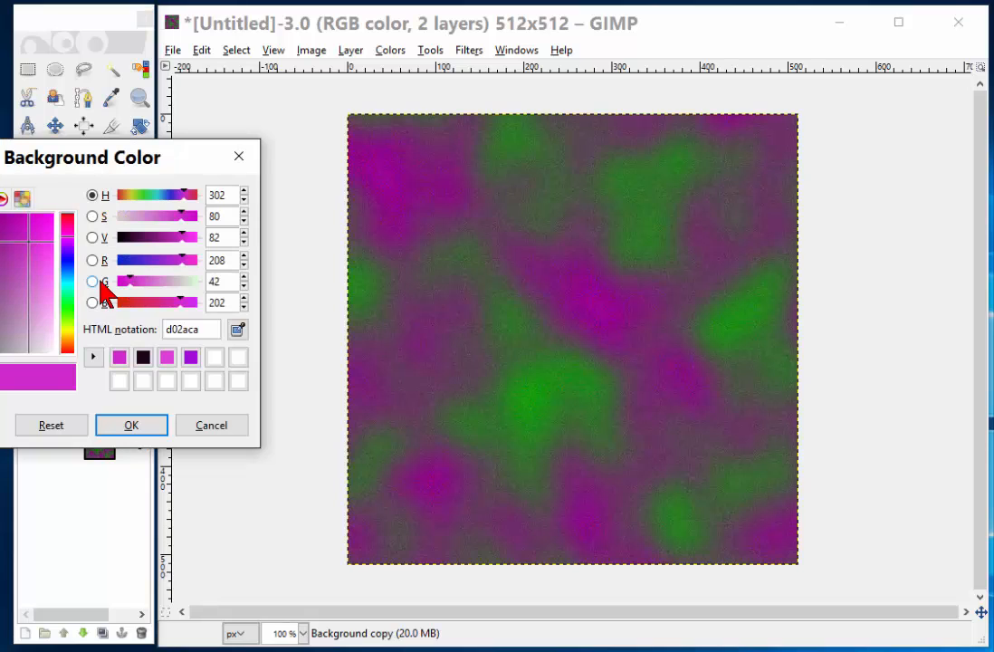
click(143, 356)
click(127, 426)
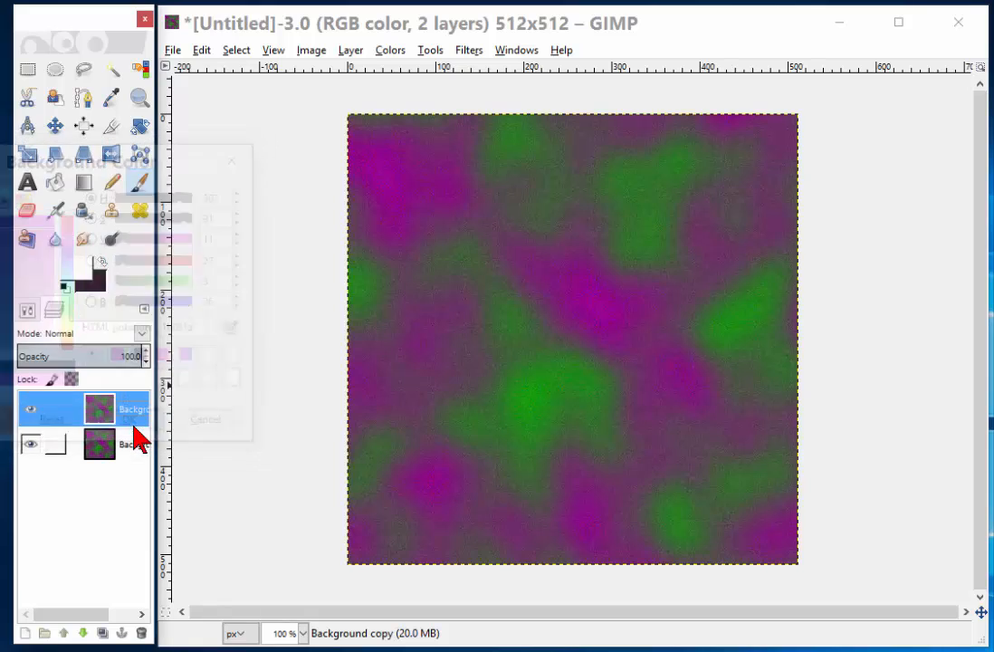
Step: Change the foreground color to a medium-dark red
click(469, 50)
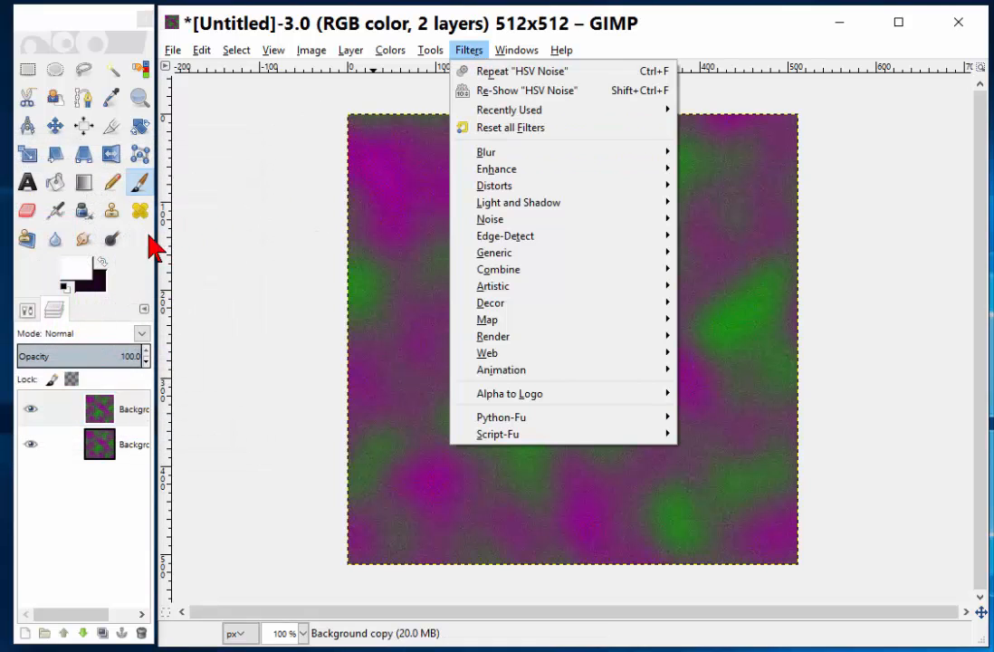
click(74, 274)
click(74, 273)
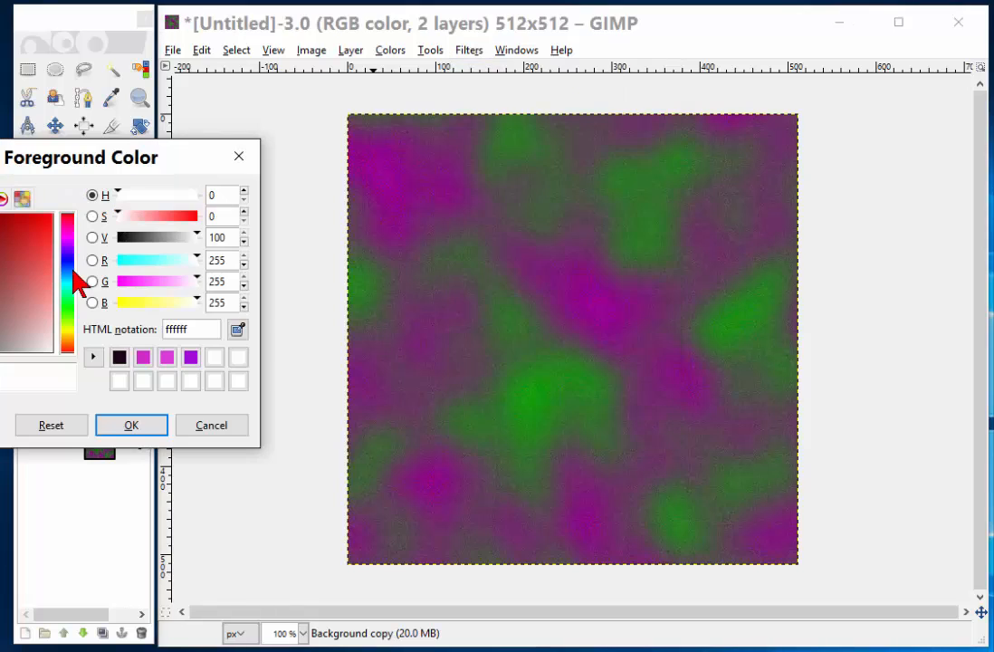
click(20, 241)
click(125, 422)
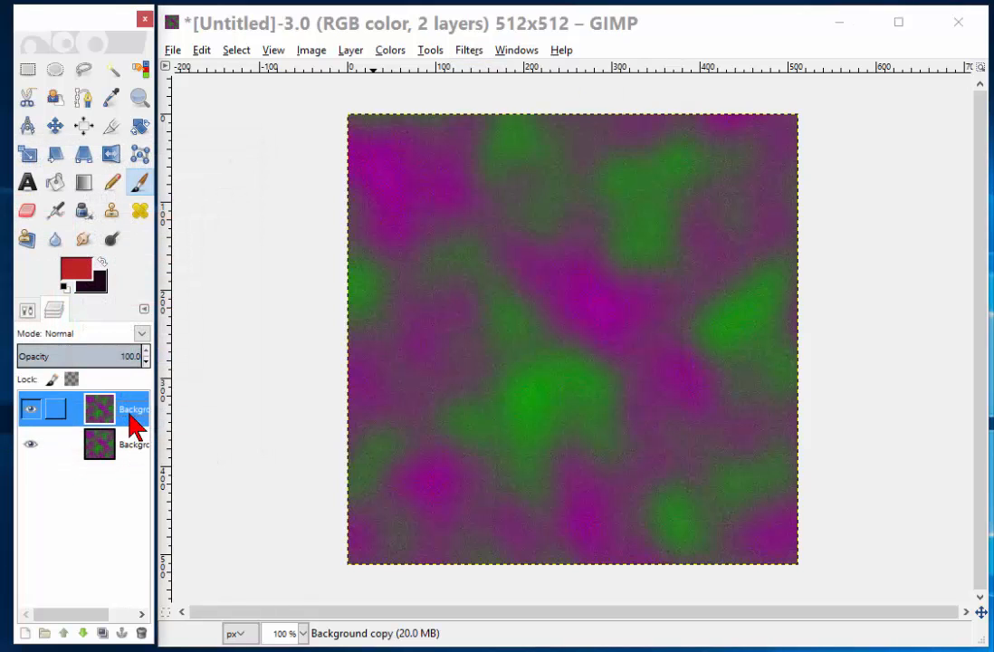
Step: Render Difference Clouds on the Background copy layer with detail 1, X size 5.6 and Y size 7.7
click(469, 50)
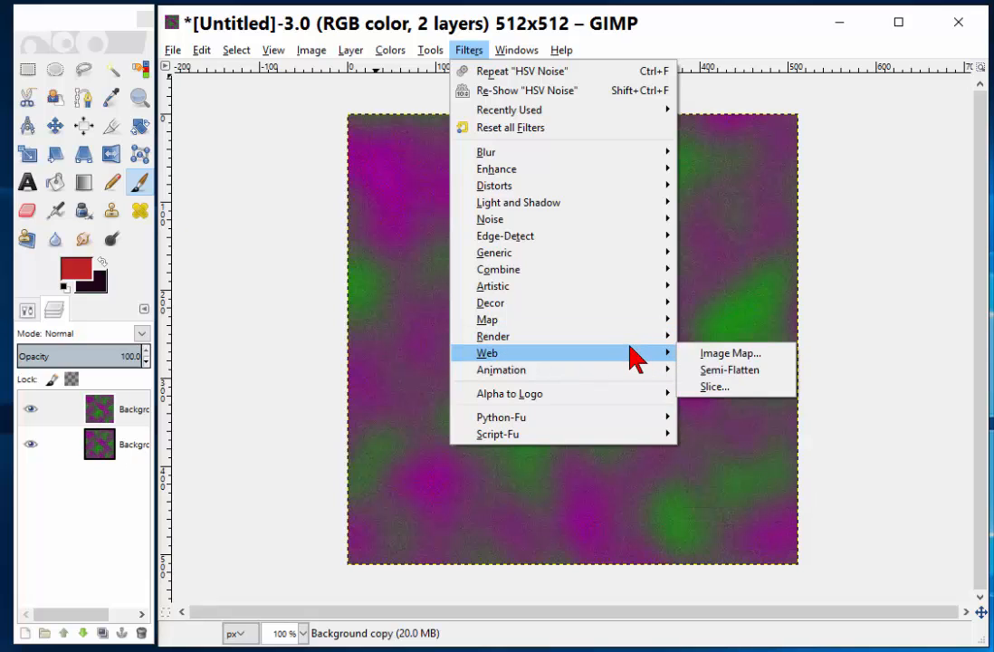
mouse_move(652, 336)
mouse_move(804, 340)
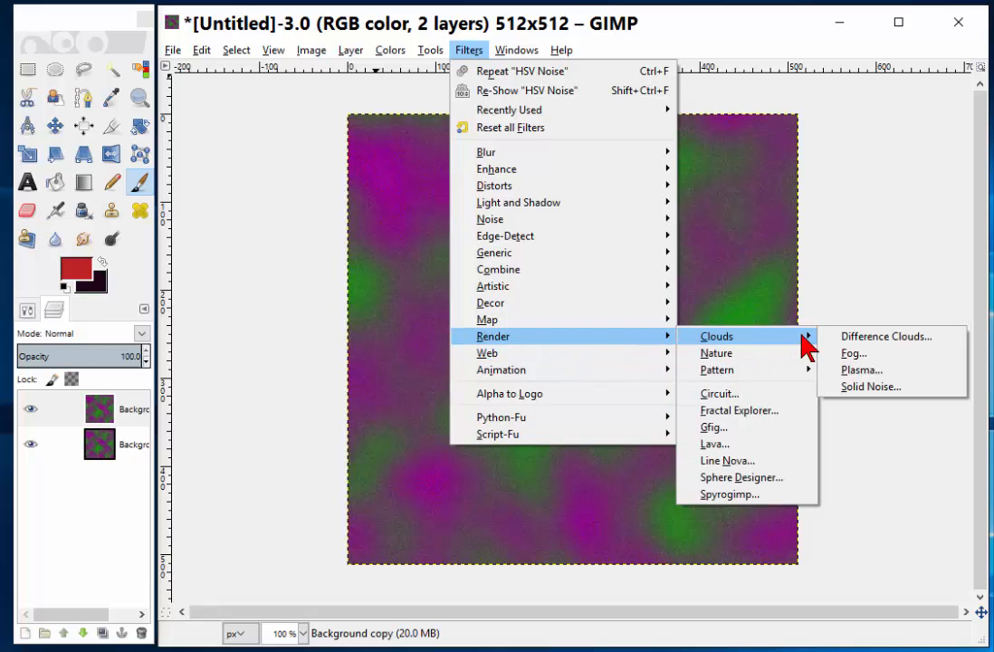
click(854, 337)
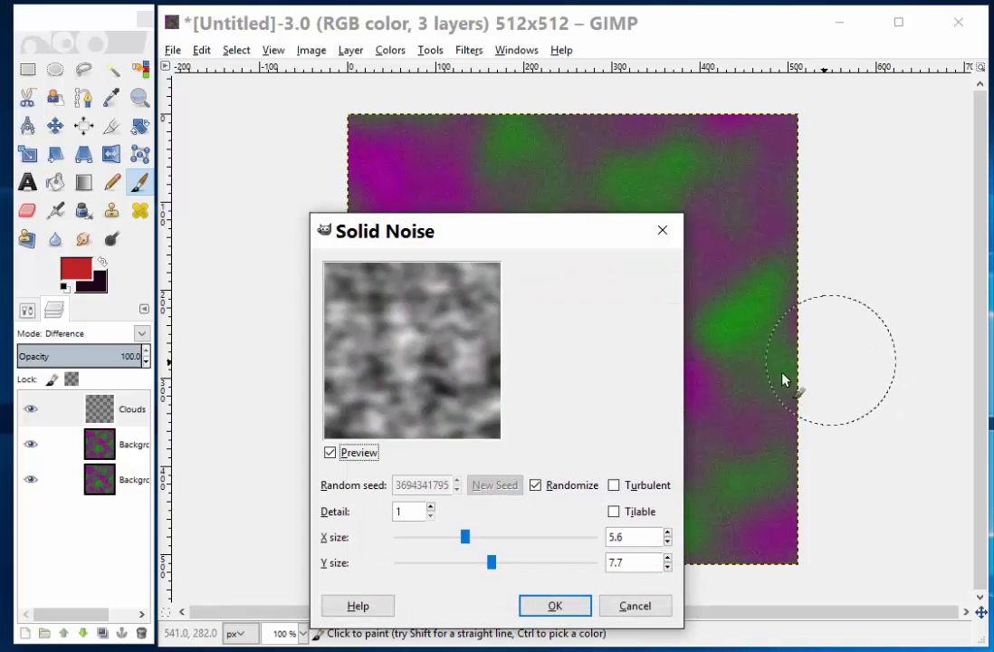
click(563, 607)
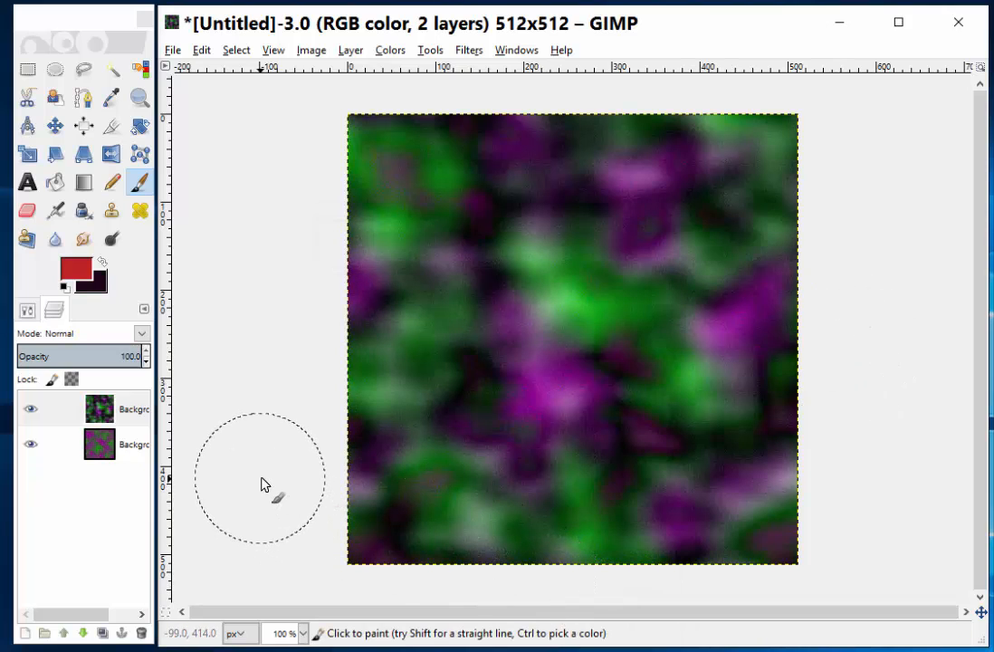
Step: Link the Background copy layer and set its blend mode to Overlay
click(56, 408)
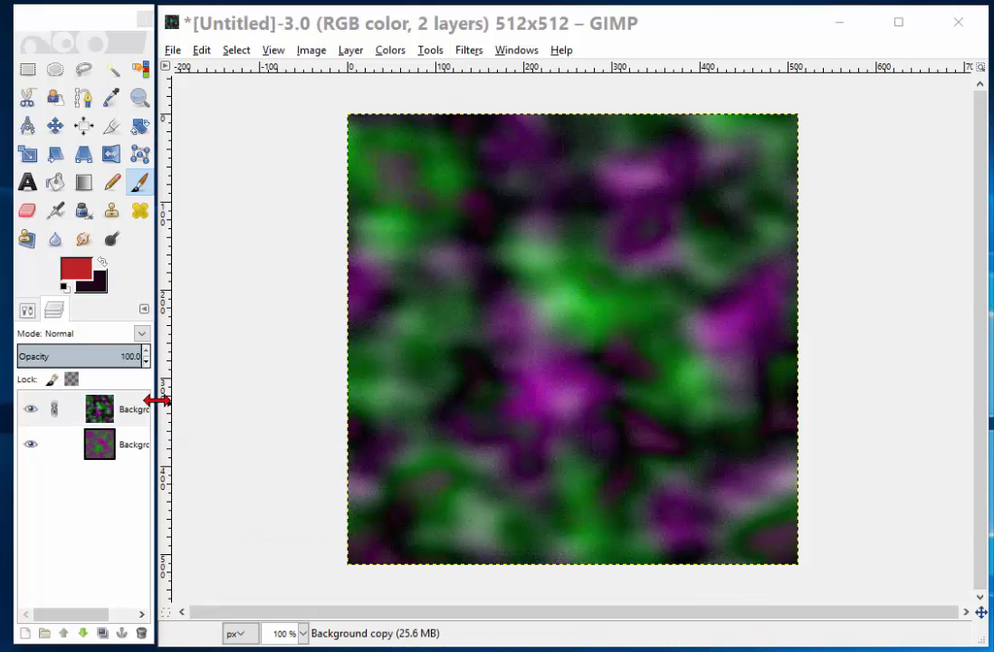
click(142, 333)
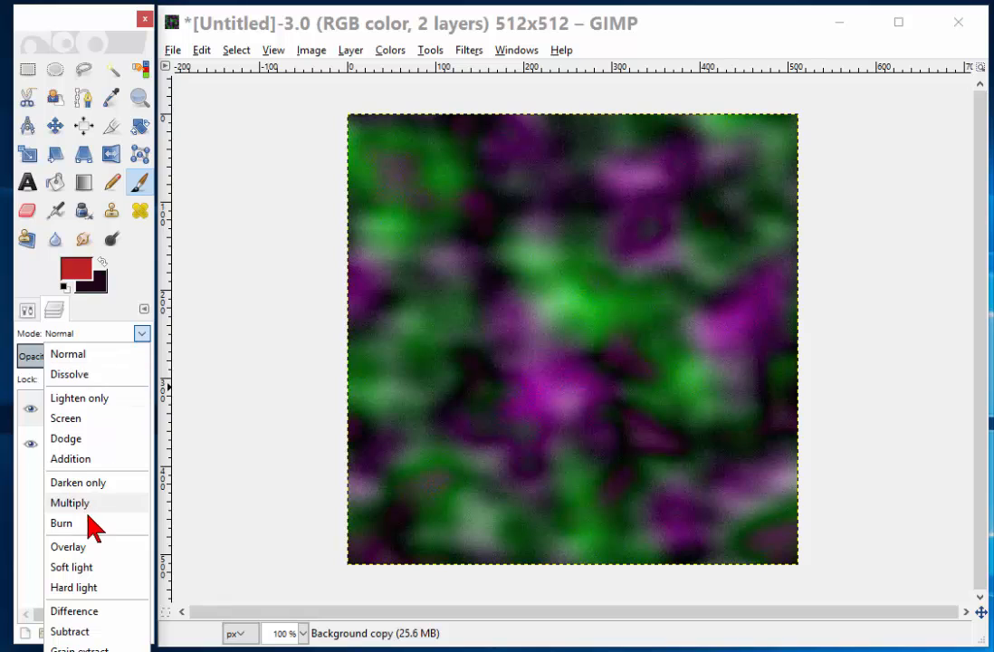
click(68, 546)
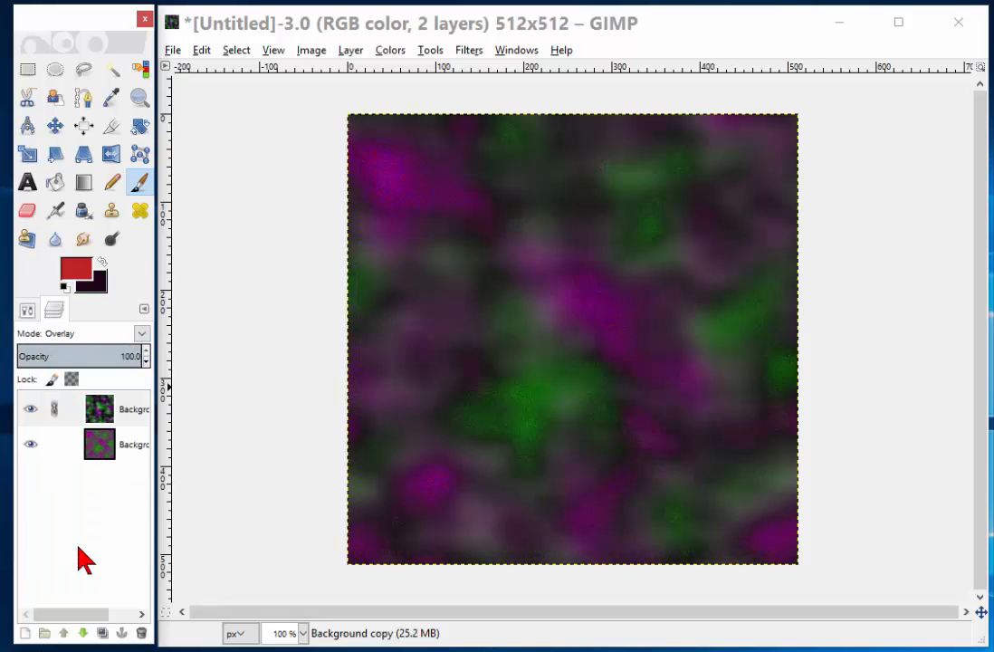
Step: Try the Screen, Multiply and Color blend modes in turn on the Background copy layer
click(142, 334)
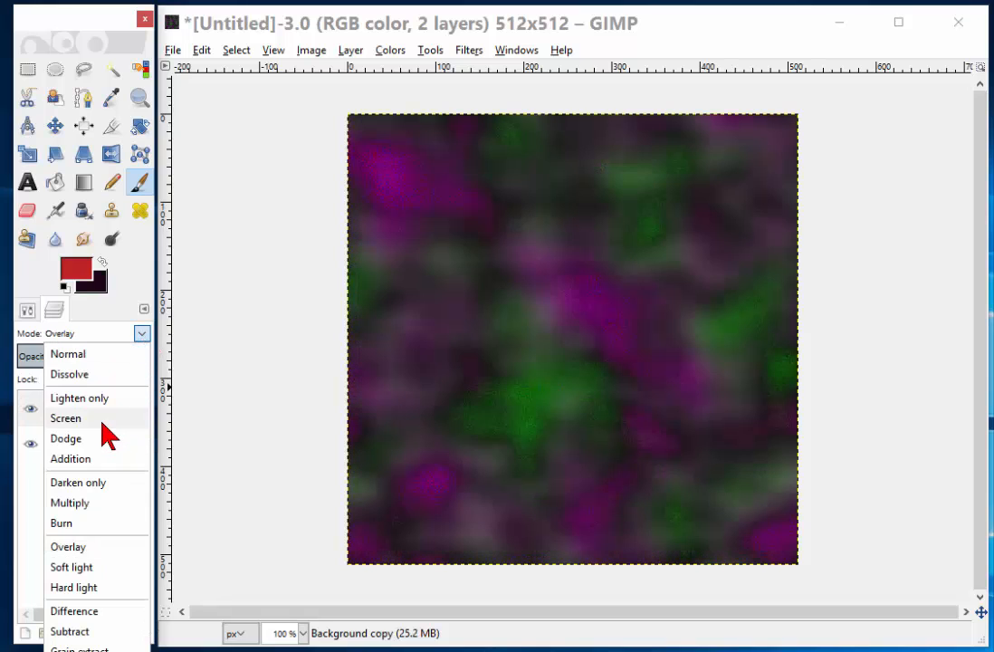
click(102, 419)
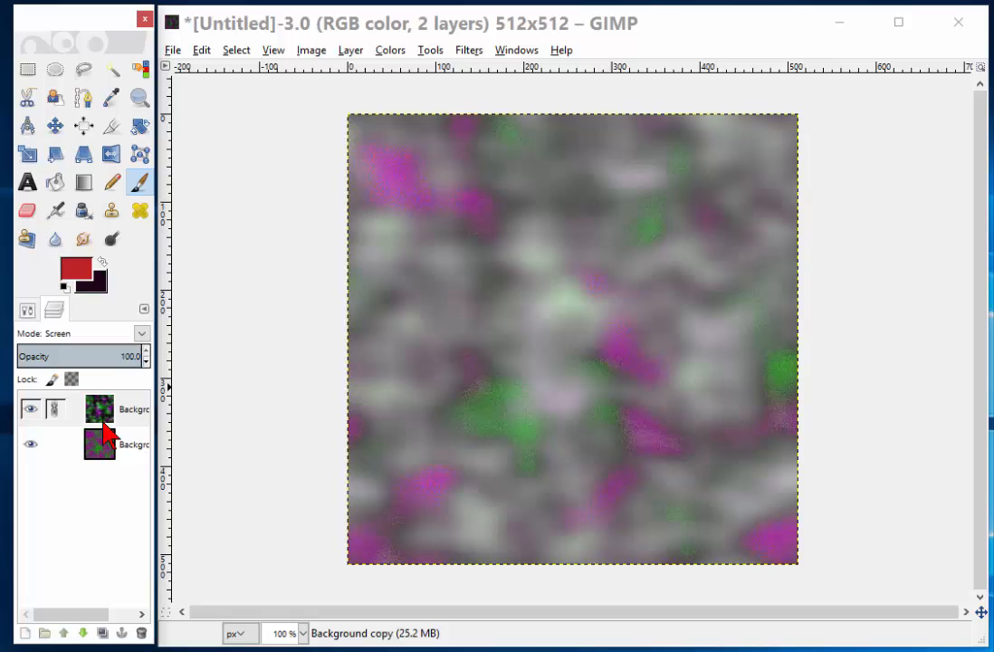
click(142, 334)
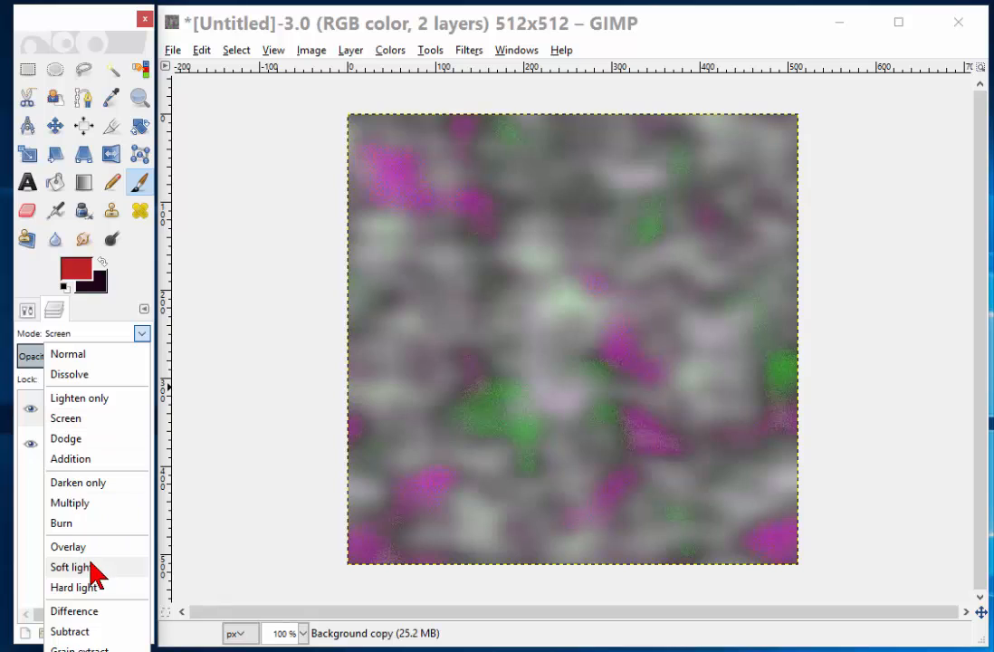
click(63, 500)
click(142, 334)
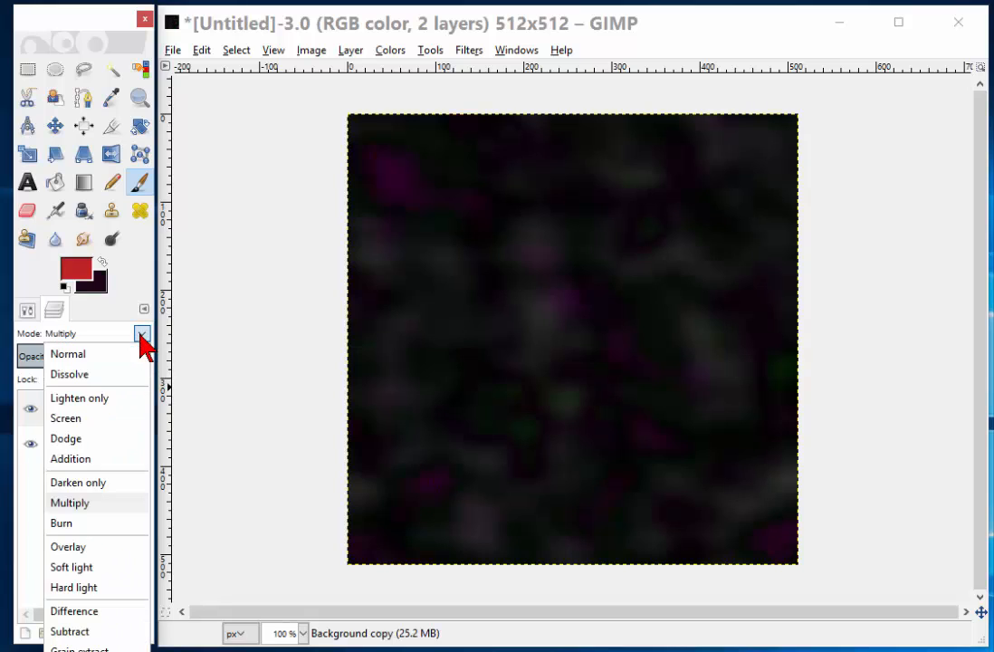
click(68, 651)
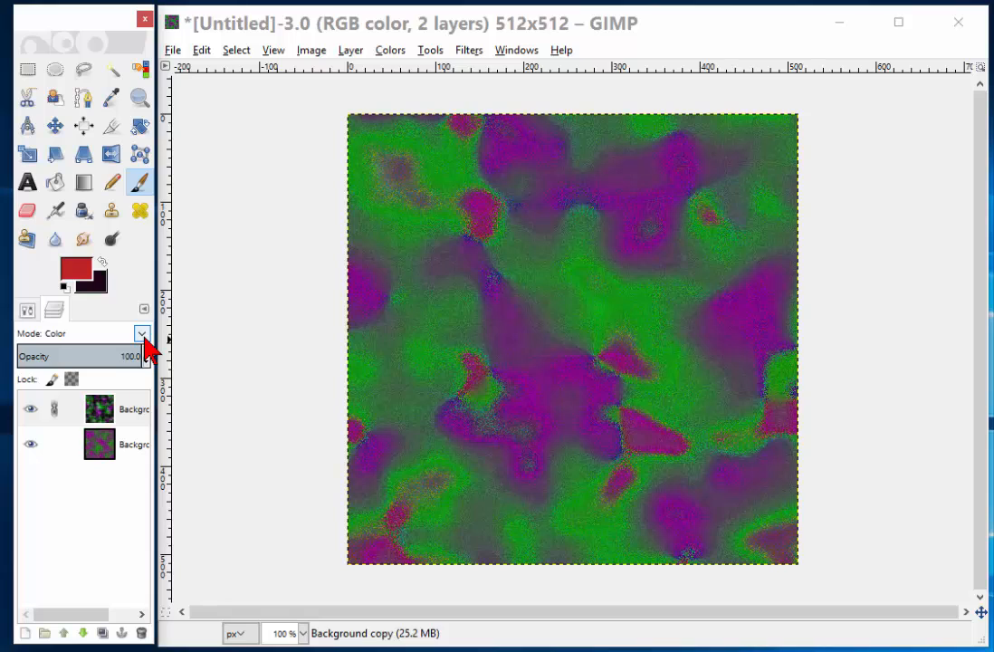
Step: Try the Value, Hue and Divide blend modes in turn on the Background copy layer
click(142, 334)
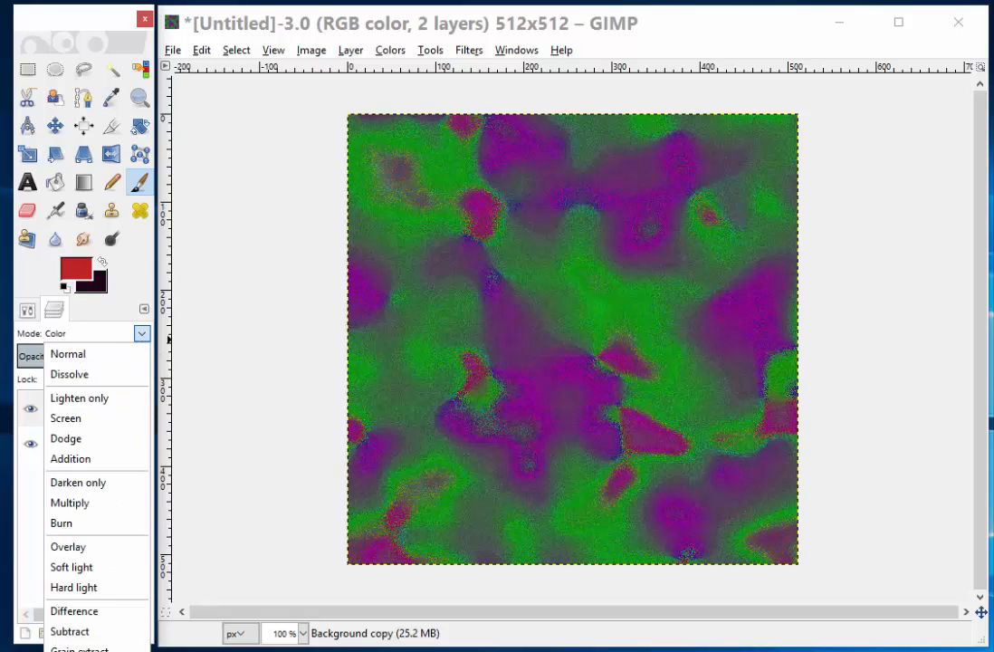
click(67, 650)
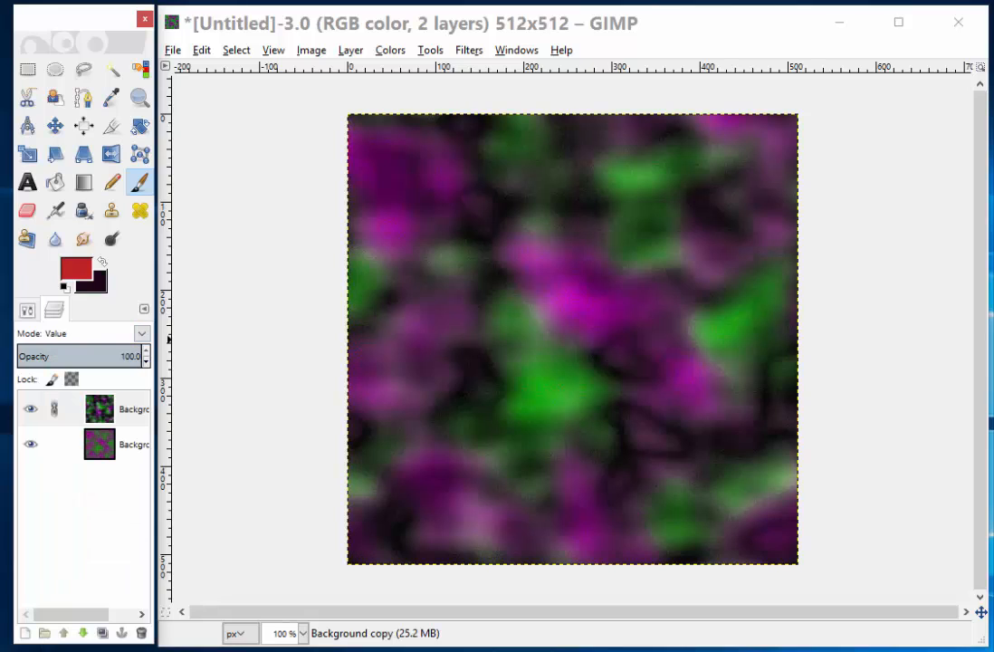
click(141, 334)
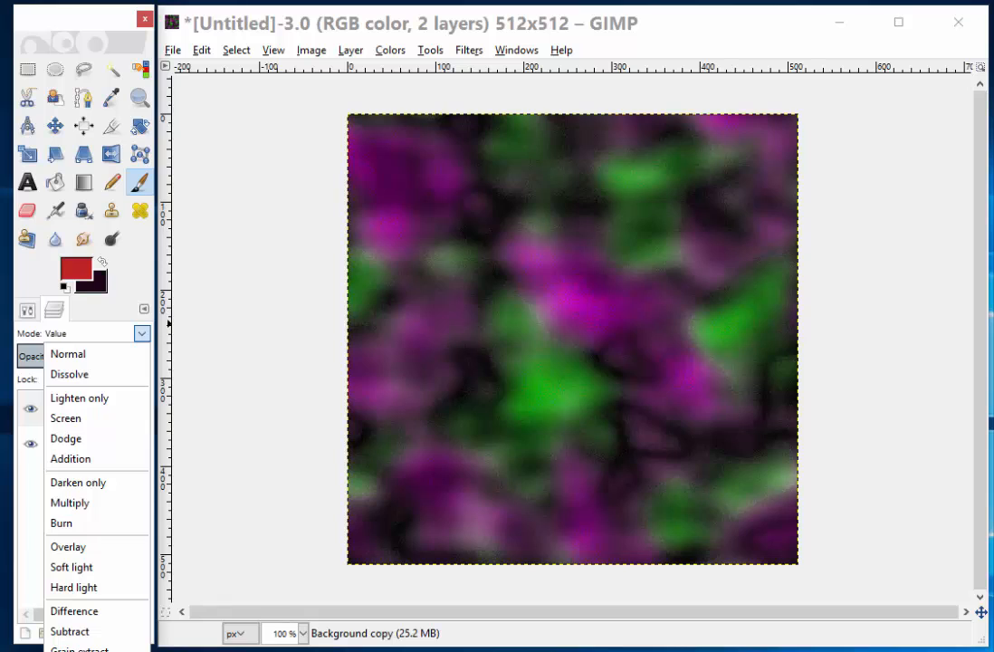
click(67, 651)
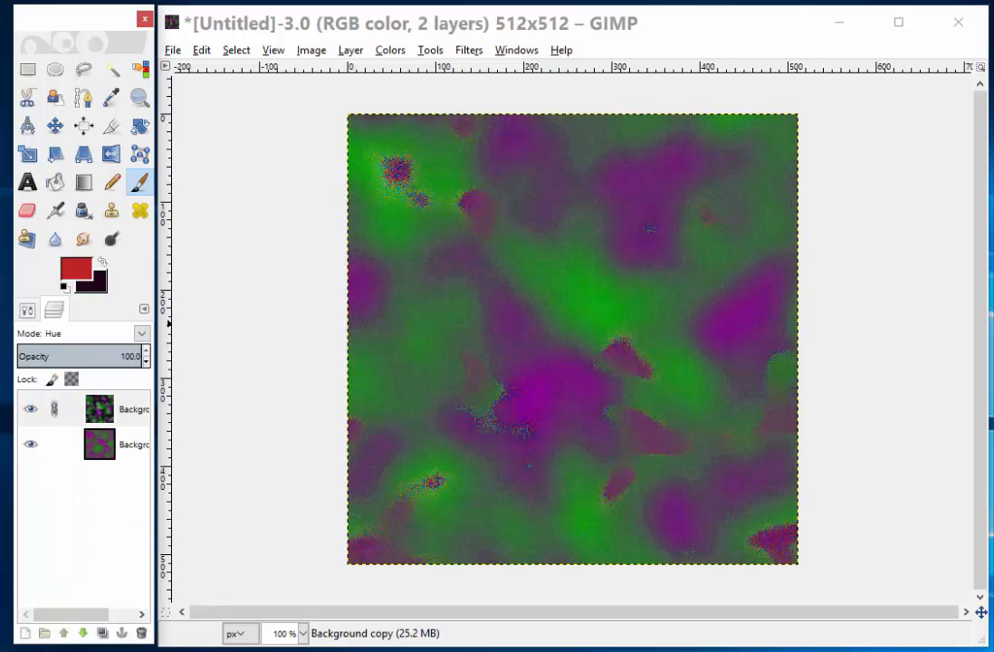
click(141, 334)
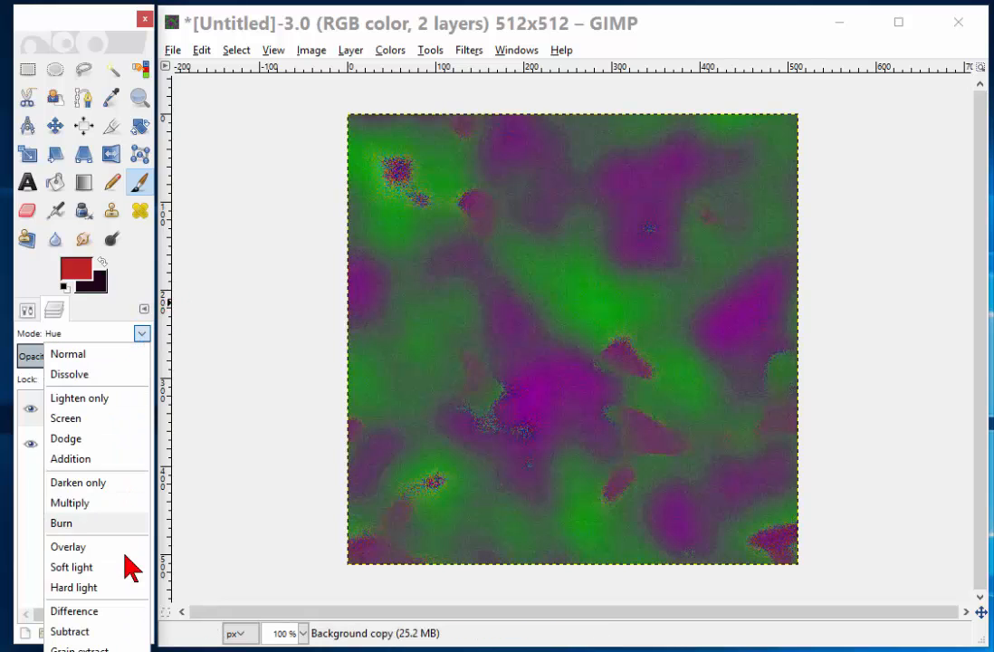
click(67, 651)
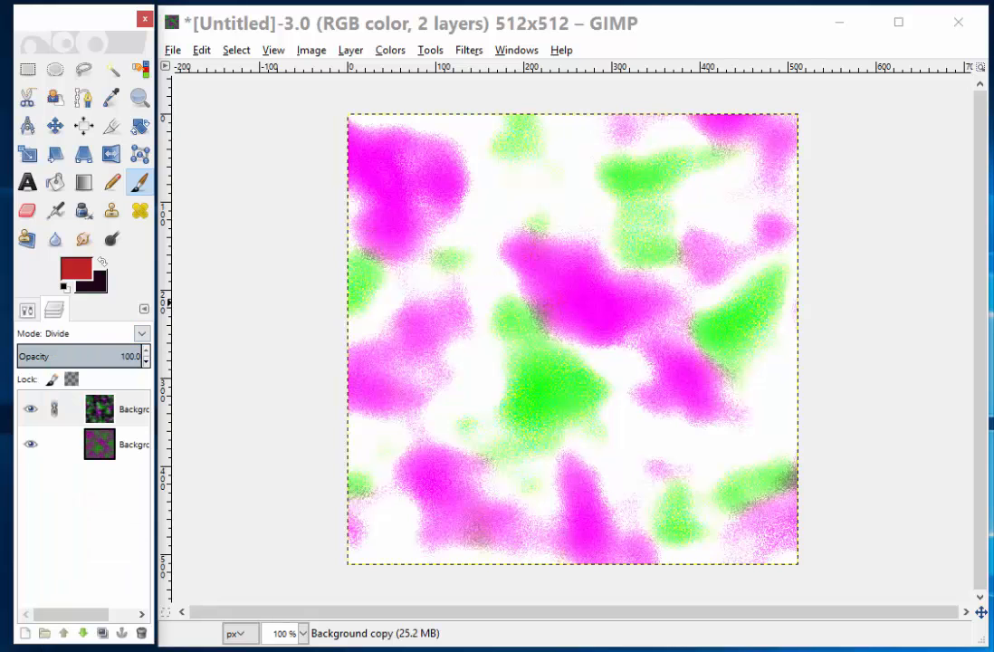
Step: Try Overlay again on the Background copy layer, and switch its blend mode to Grain extract
click(141, 333)
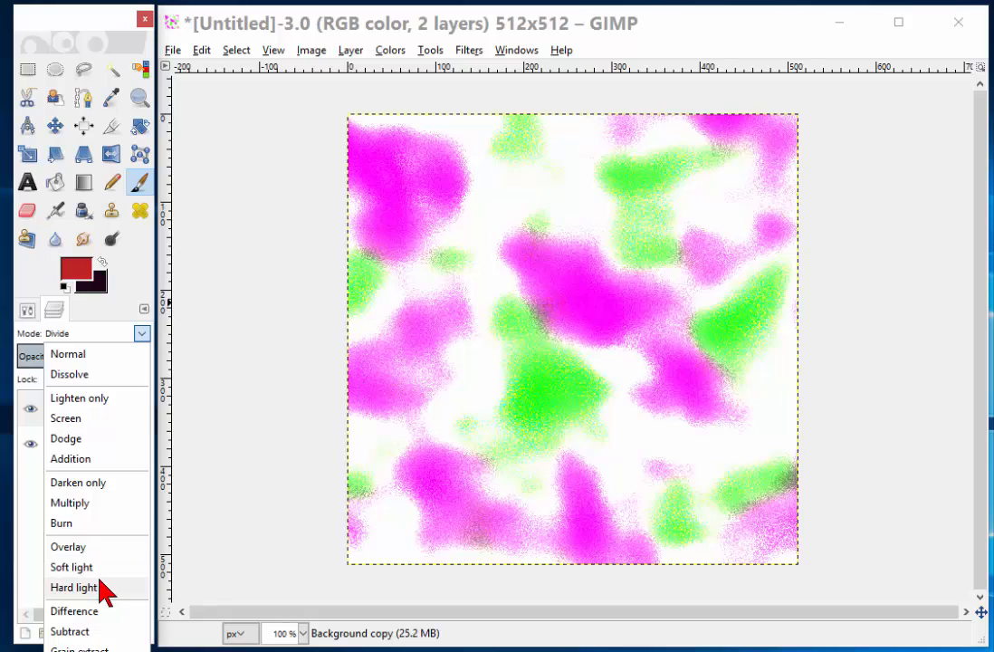
click(81, 547)
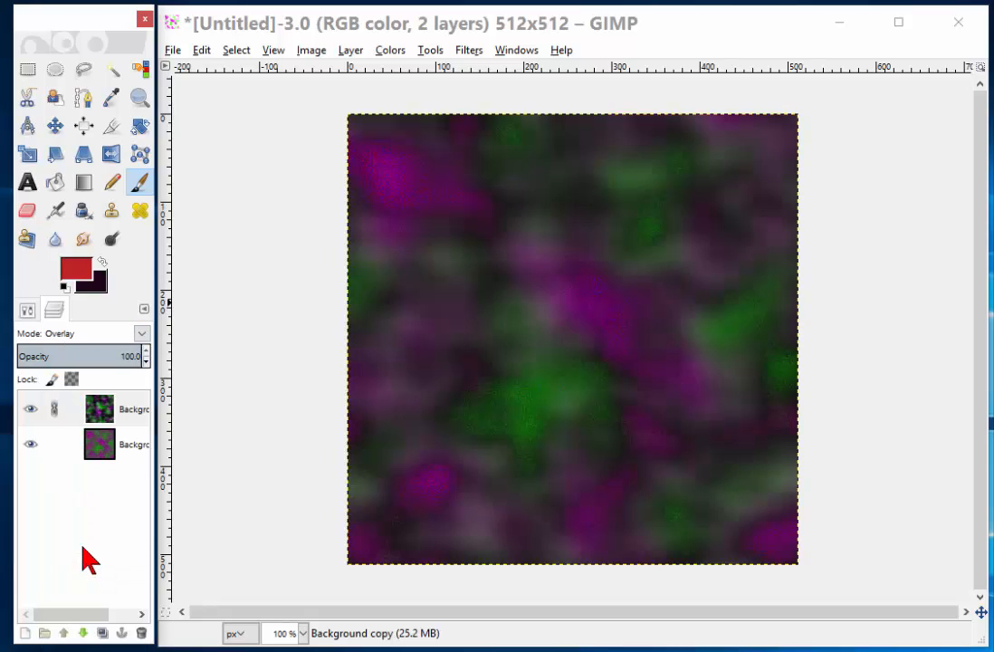
click(141, 333)
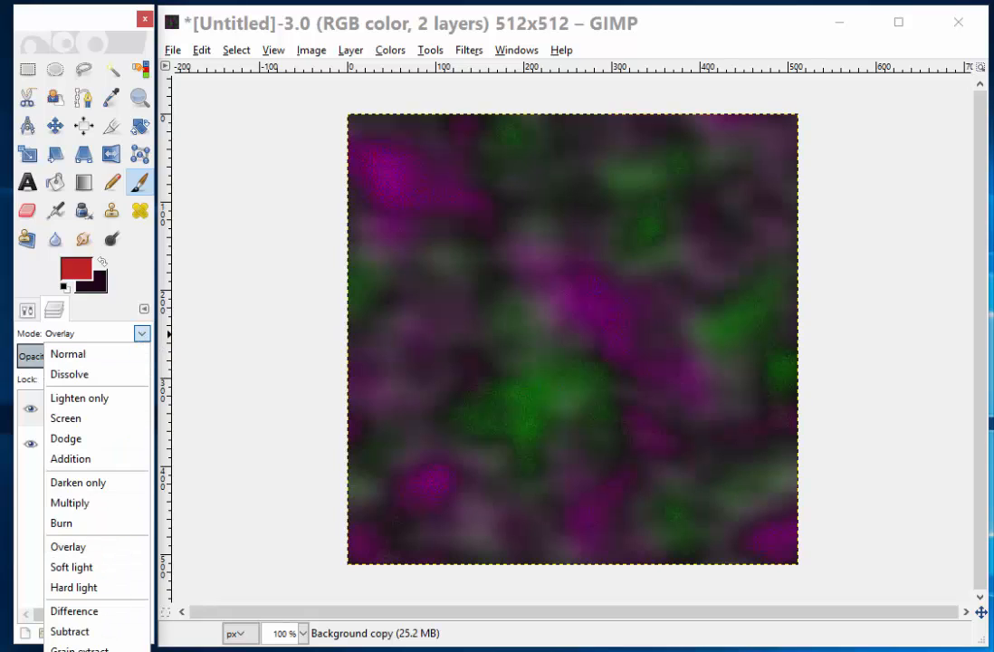
click(102, 644)
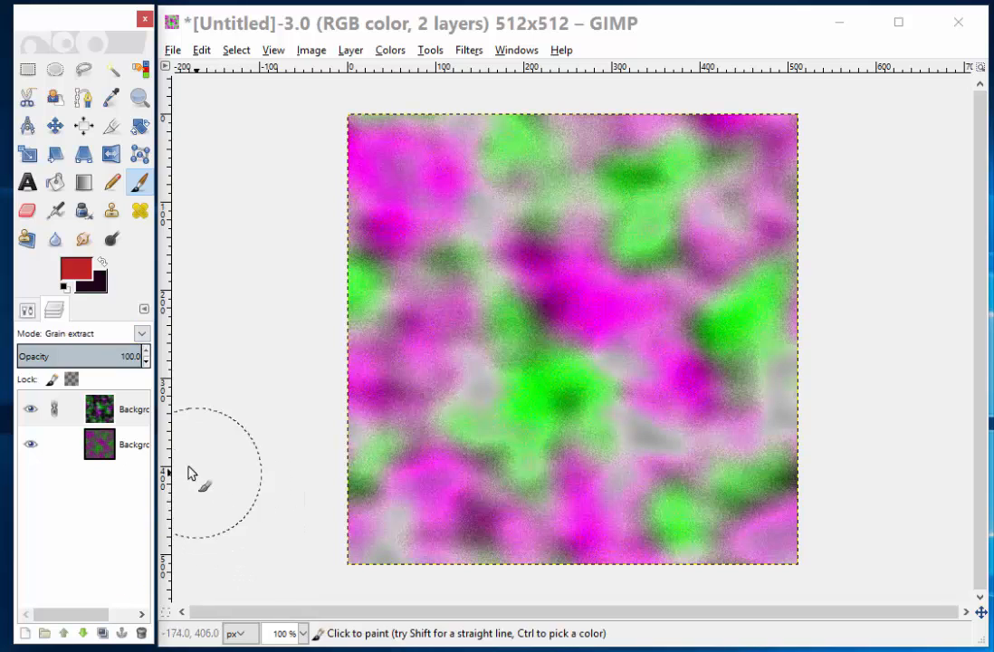
Step: Try several lower opacities for the Background copy layer in Grain extract mode, ending at 64.1
click(88, 355)
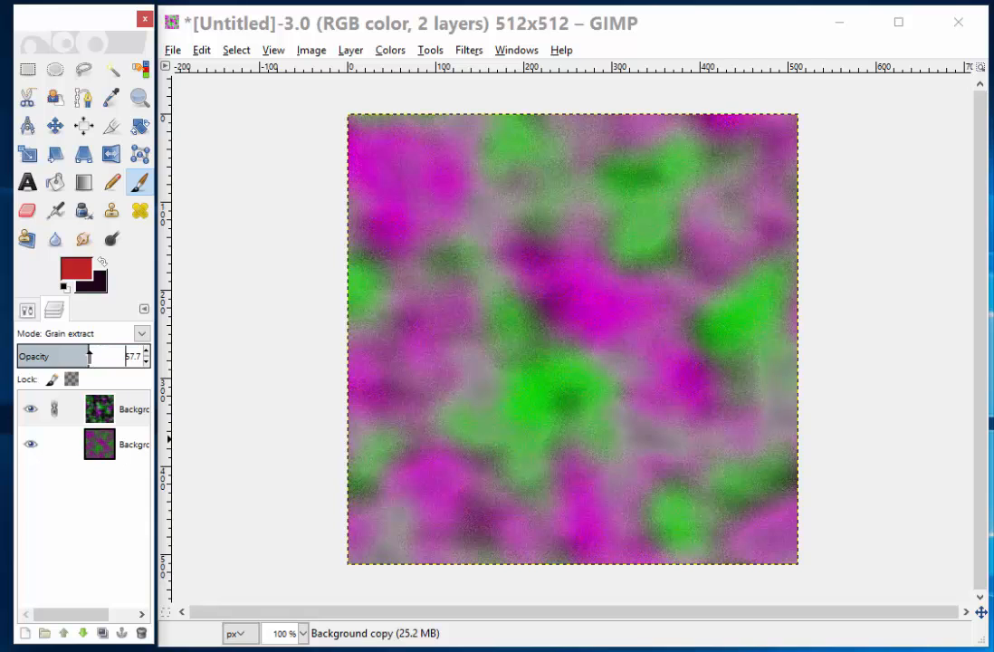
drag(72, 354, 61, 352)
click(84, 356)
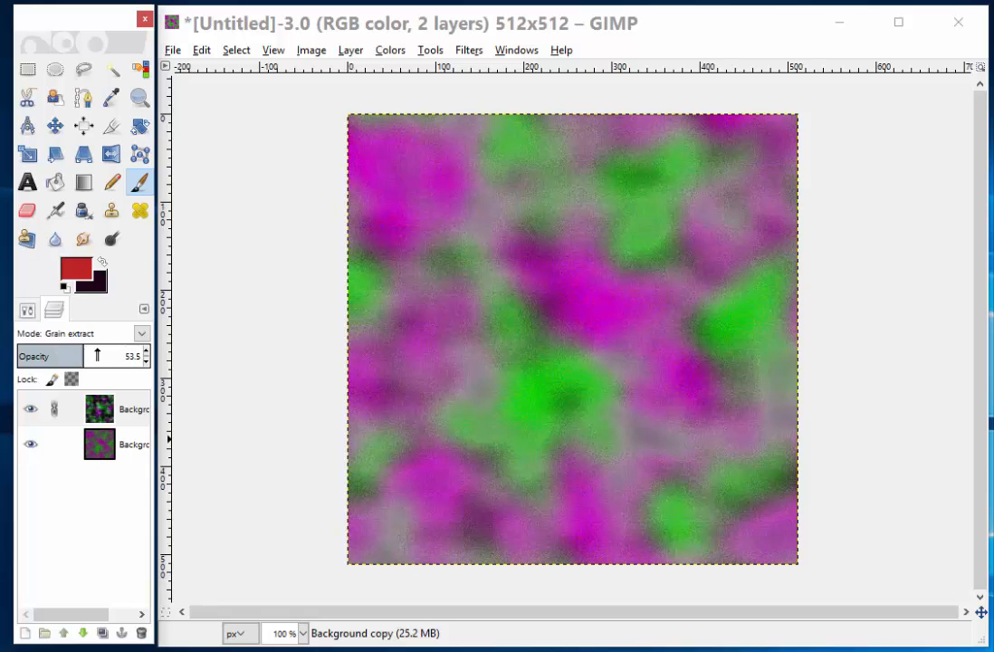
click(98, 355)
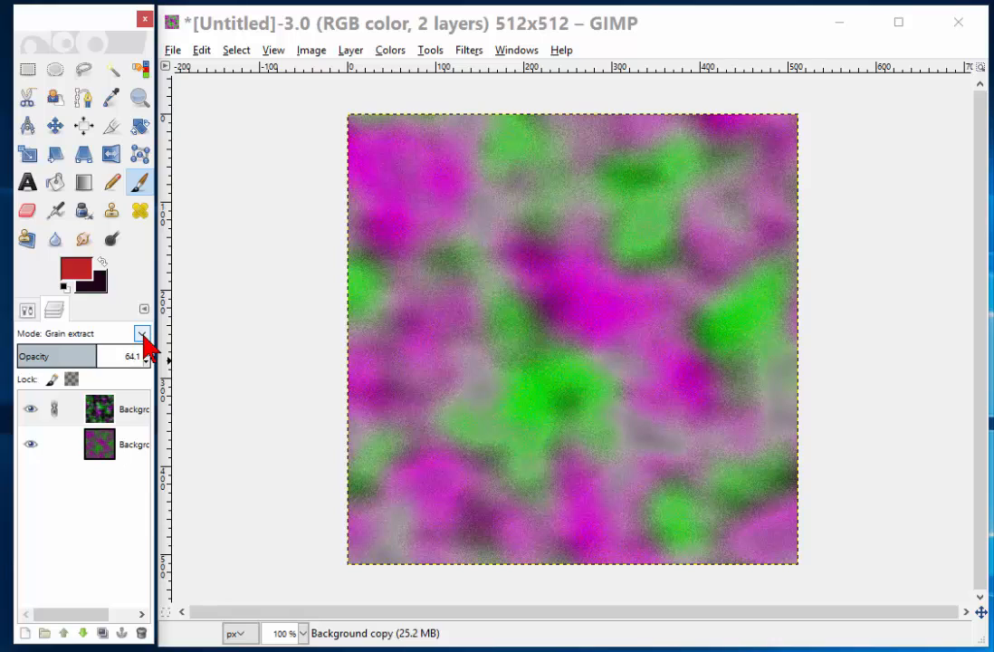
Step: Set the Background copy layer's blend mode to Overlay and its opacity to about 36
click(142, 334)
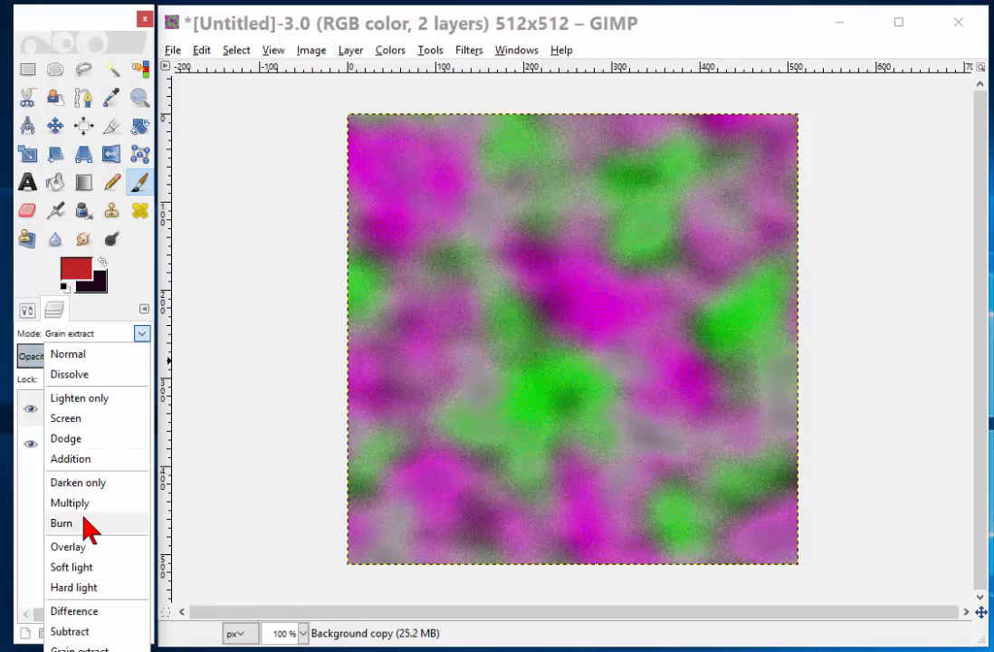
click(83, 549)
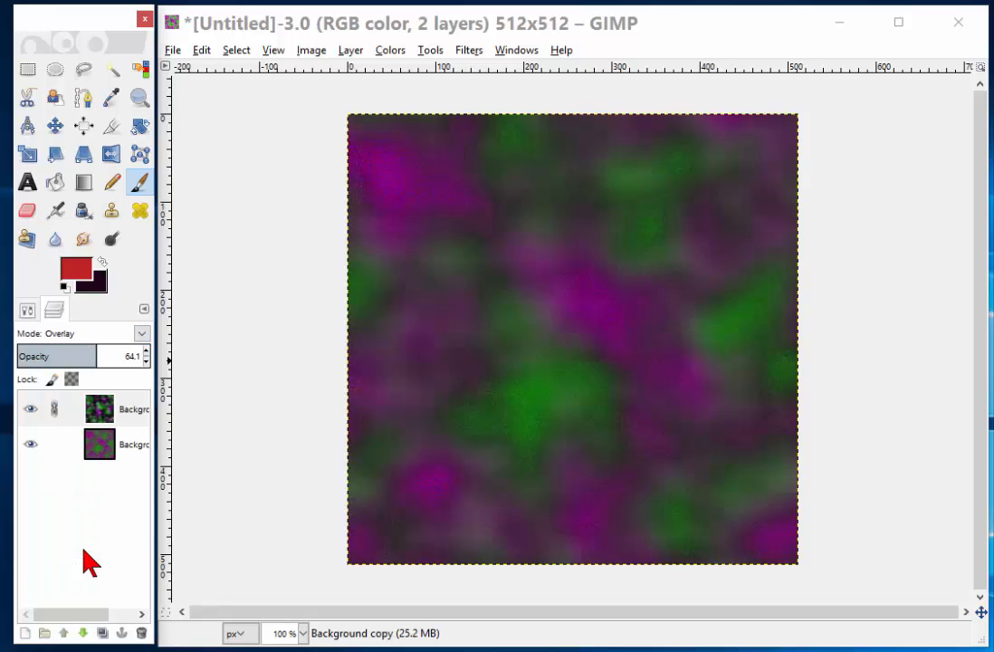
click(63, 355)
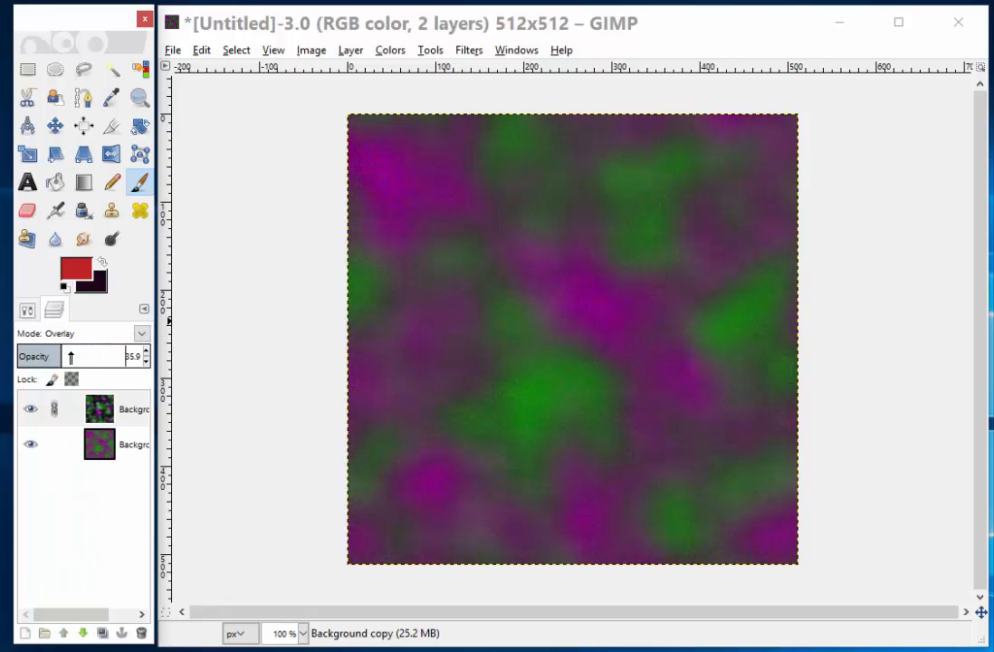
Step: Switch the Background copy layer's blend mode to Hard light and adjust its opacity
click(142, 334)
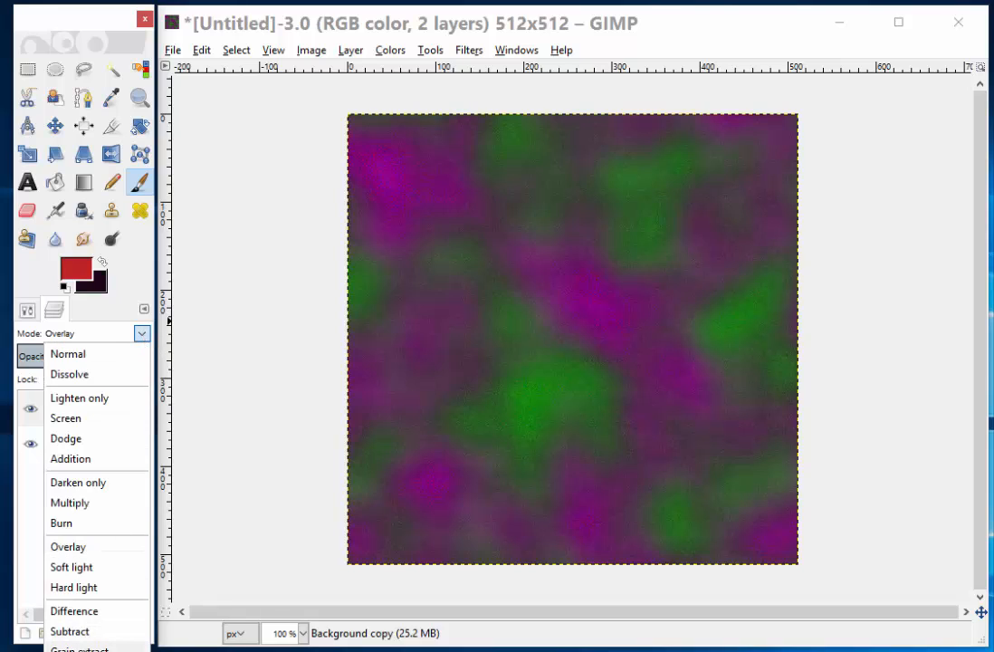
click(80, 587)
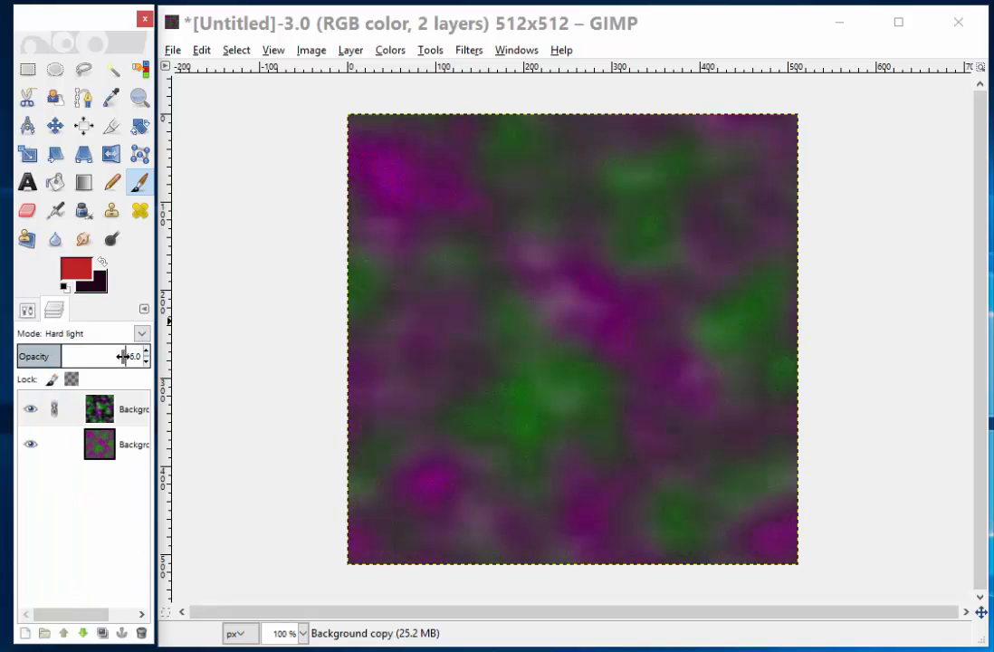
drag(58, 355, 157, 366)
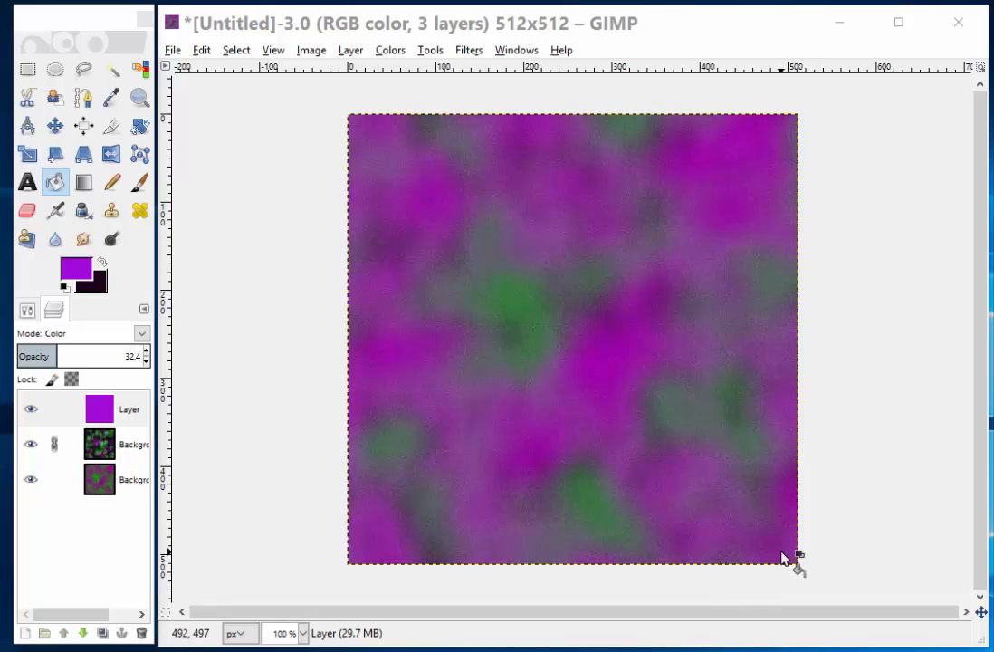
Step: Check the blend mode and opacity of the Background copy layer, and reselect the solid purple layer above it
click(132, 443)
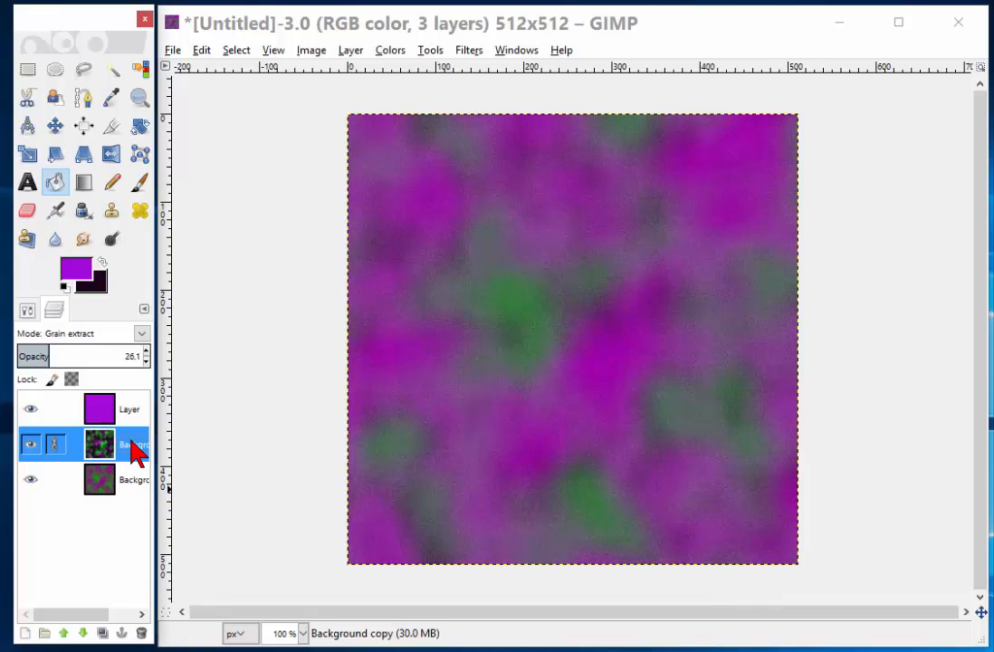
click(141, 334)
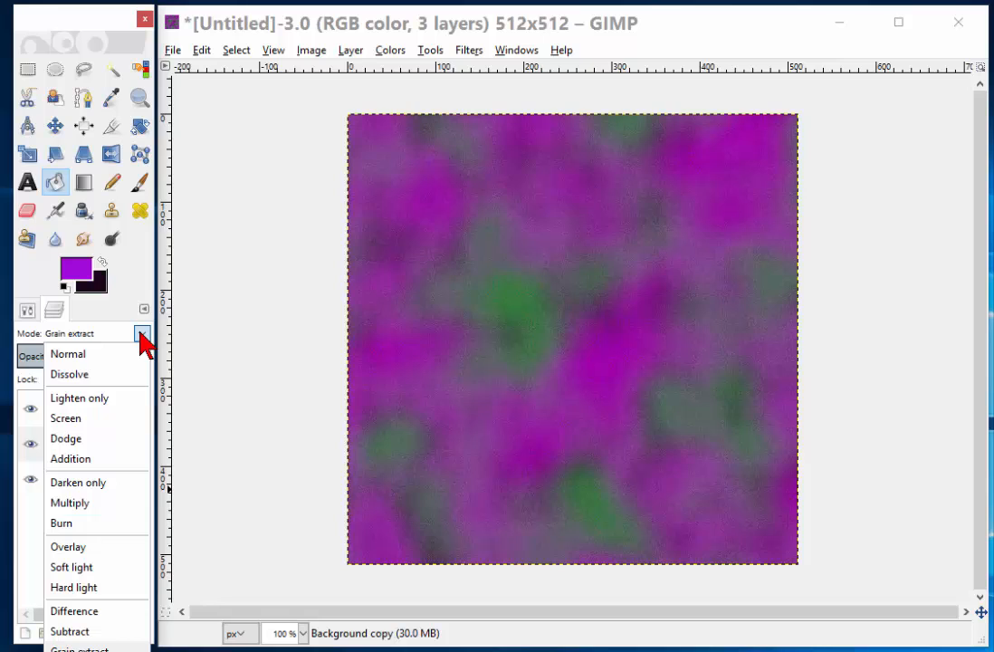
click(212, 328)
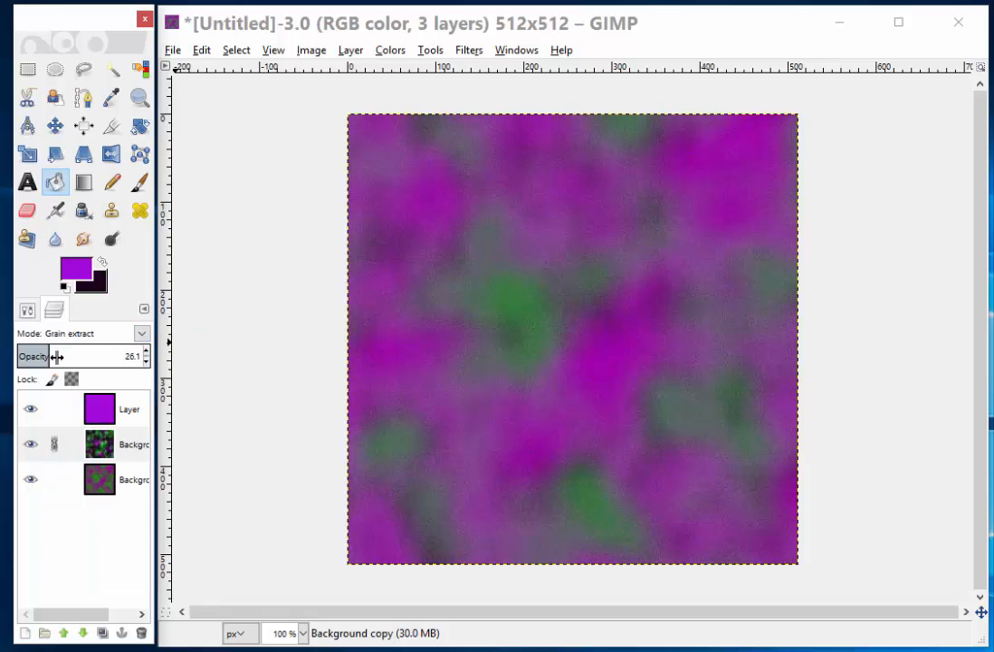
click(134, 404)
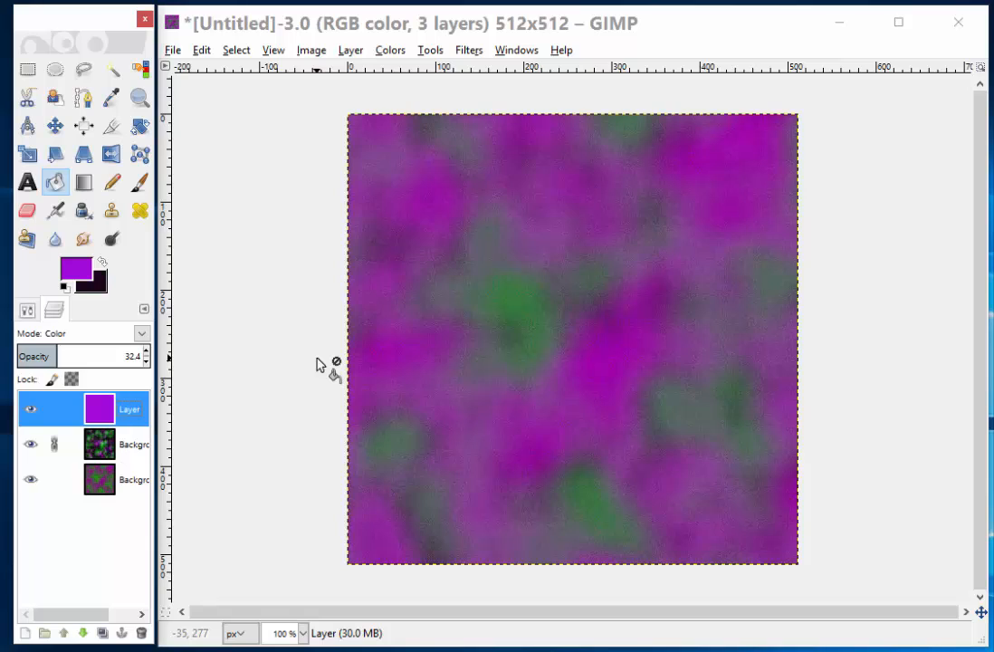
Step: Start saving the image as a new file and open the !!!VGD_121\SUMMER_2016\Textures folder as its destination
click(172, 51)
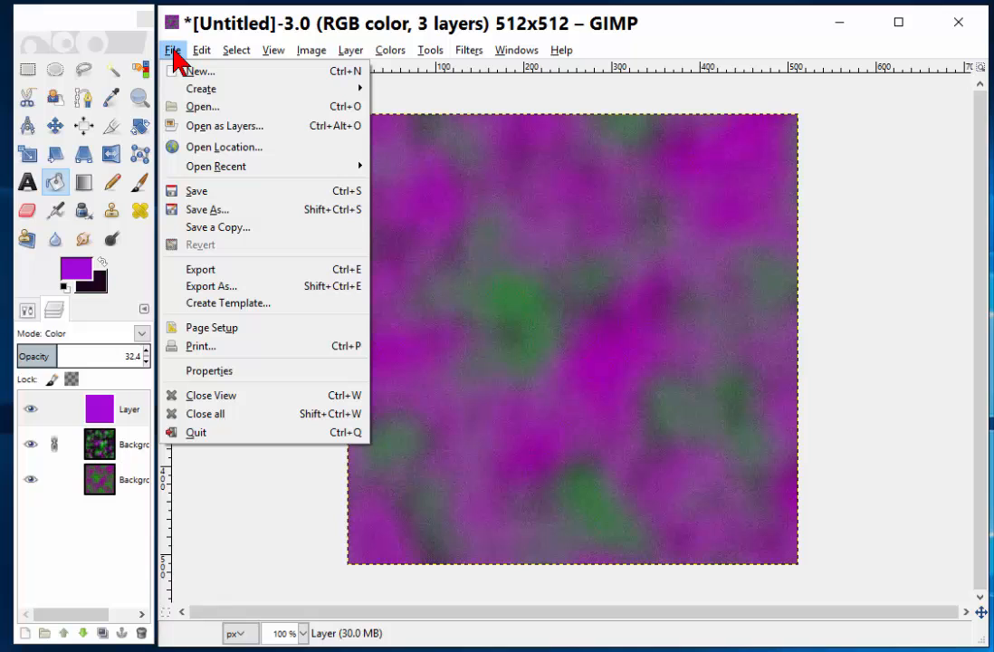
click(205, 209)
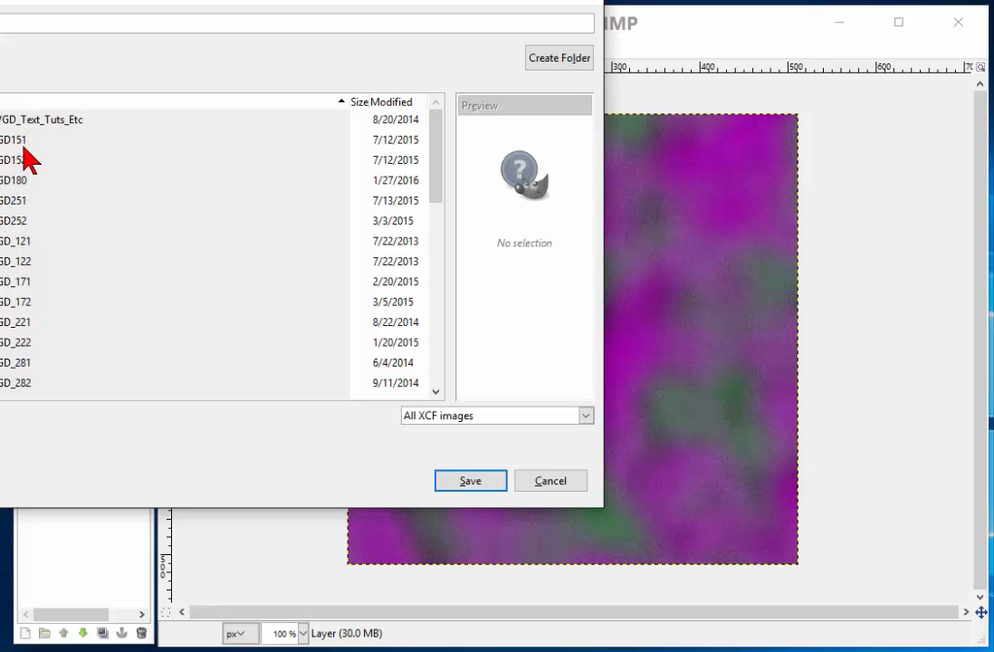
click(7, 241)
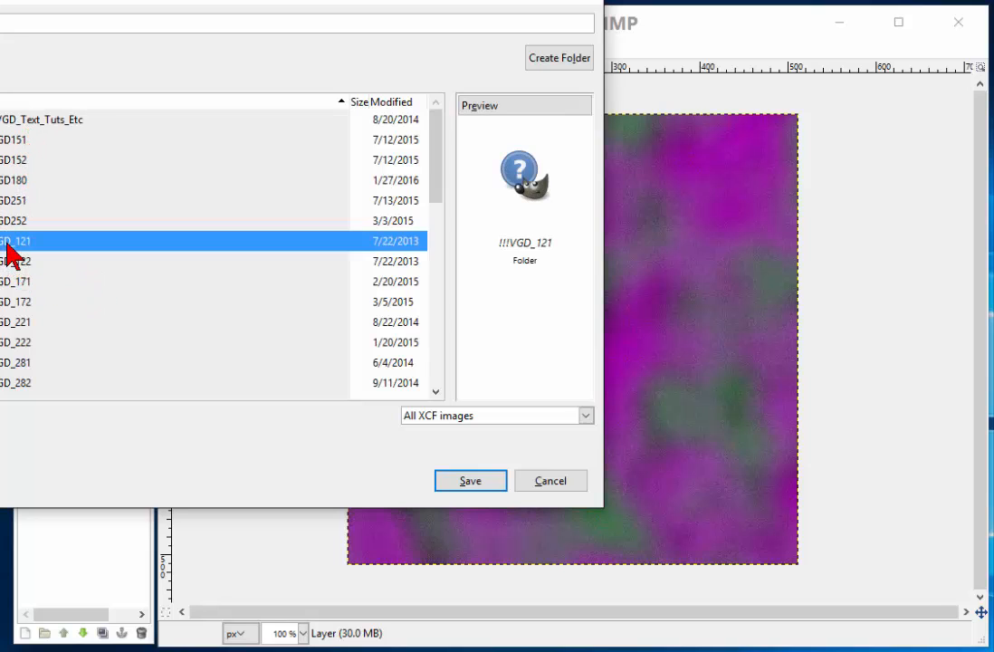
double_click(8, 240)
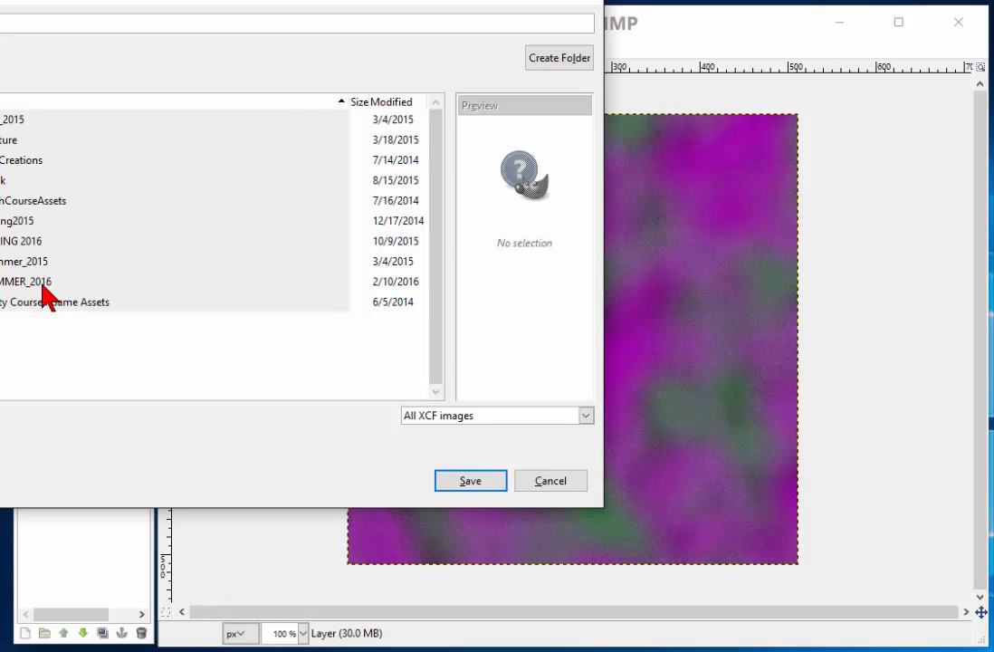
double_click(42, 282)
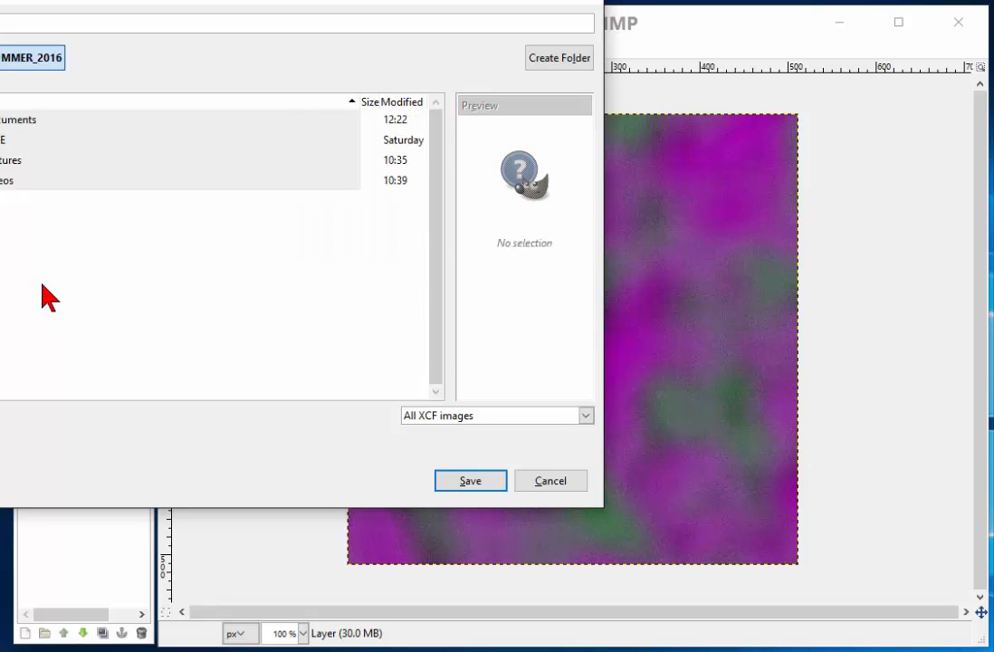
double_click(4, 162)
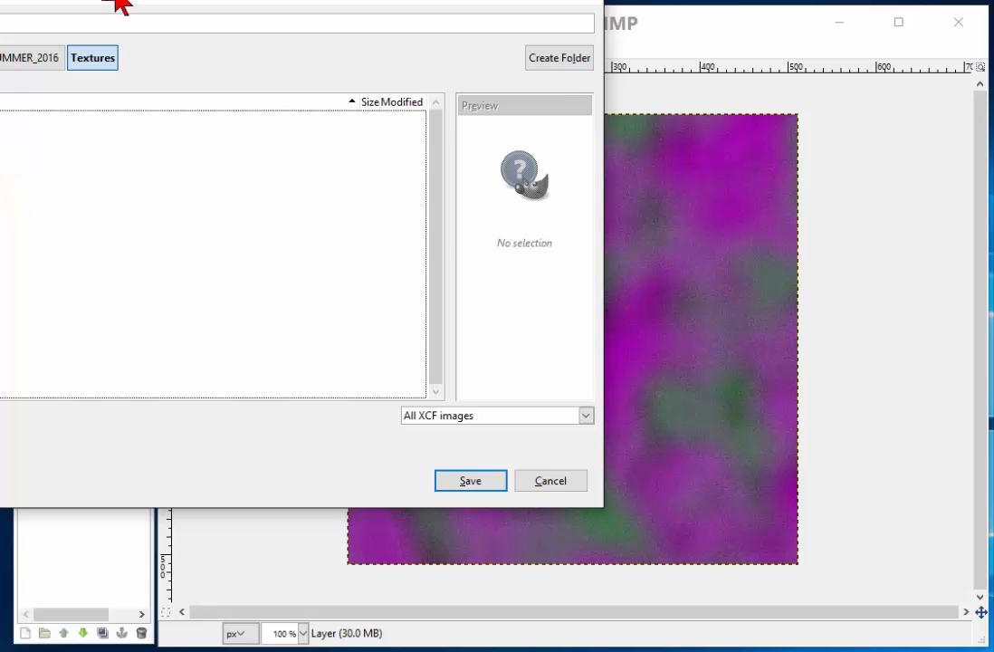
drag(117, 3, 348, 61)
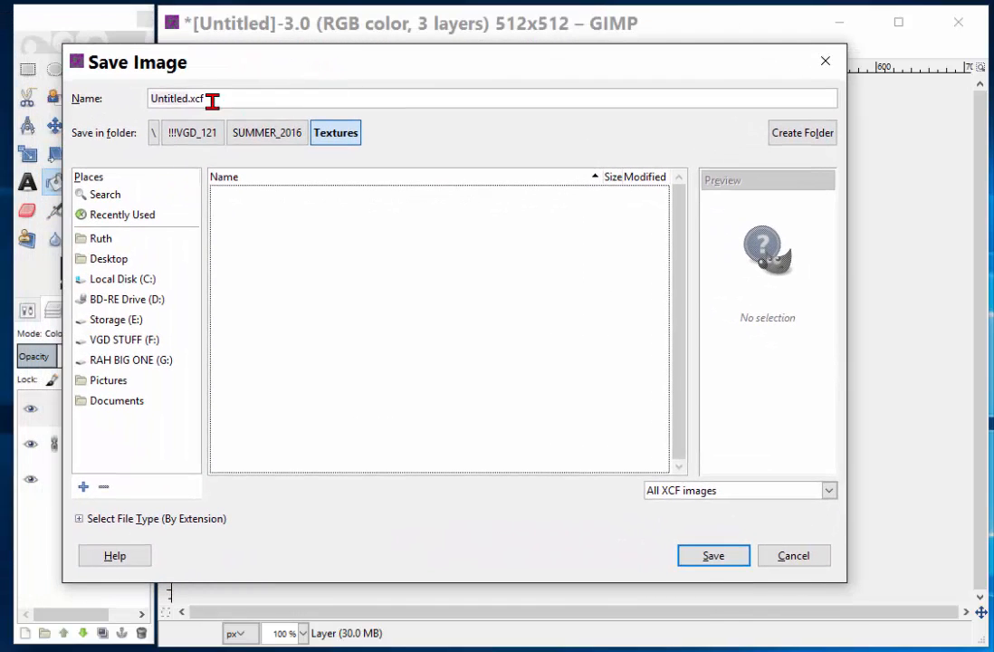
drag(192, 50, 211, 43)
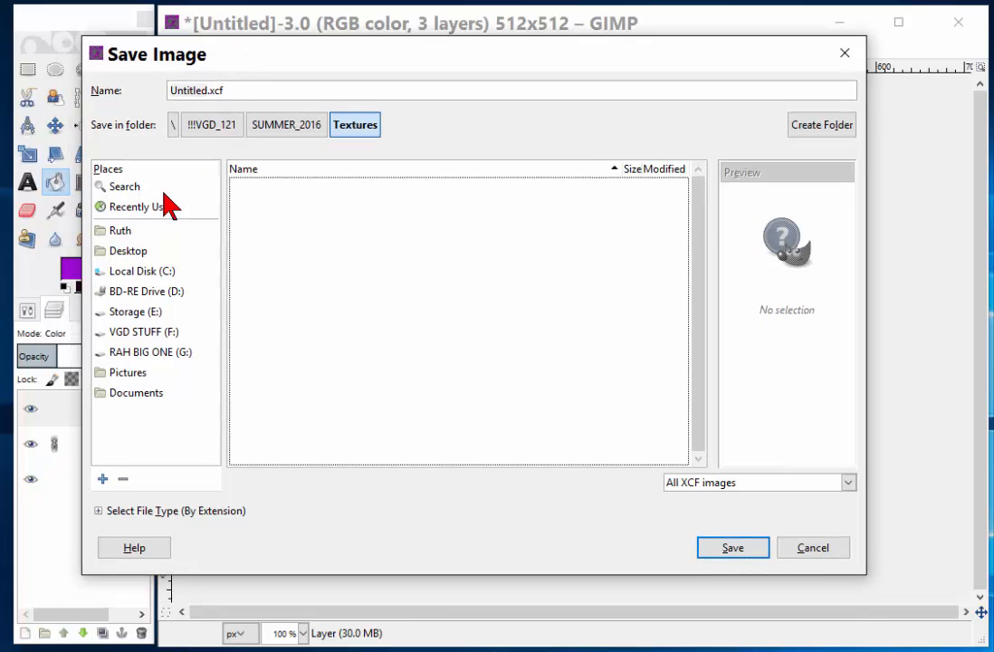
Step: Browse again from the VGD STUFF (F:) drive through !!!VGD_121 and SUMMER_2016 to the Textures folder
click(144, 332)
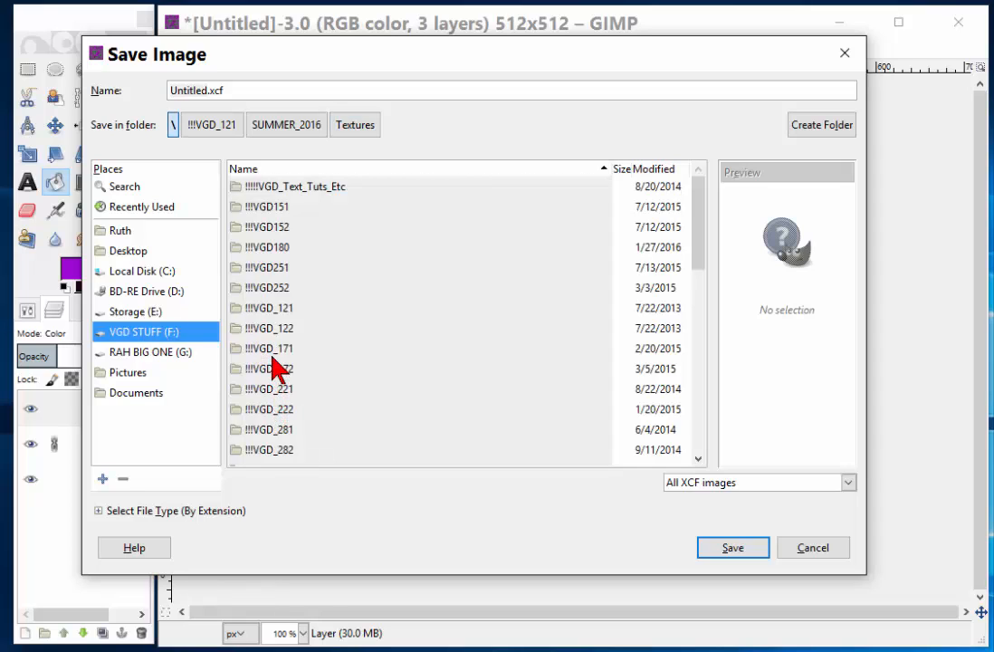
double_click(269, 307)
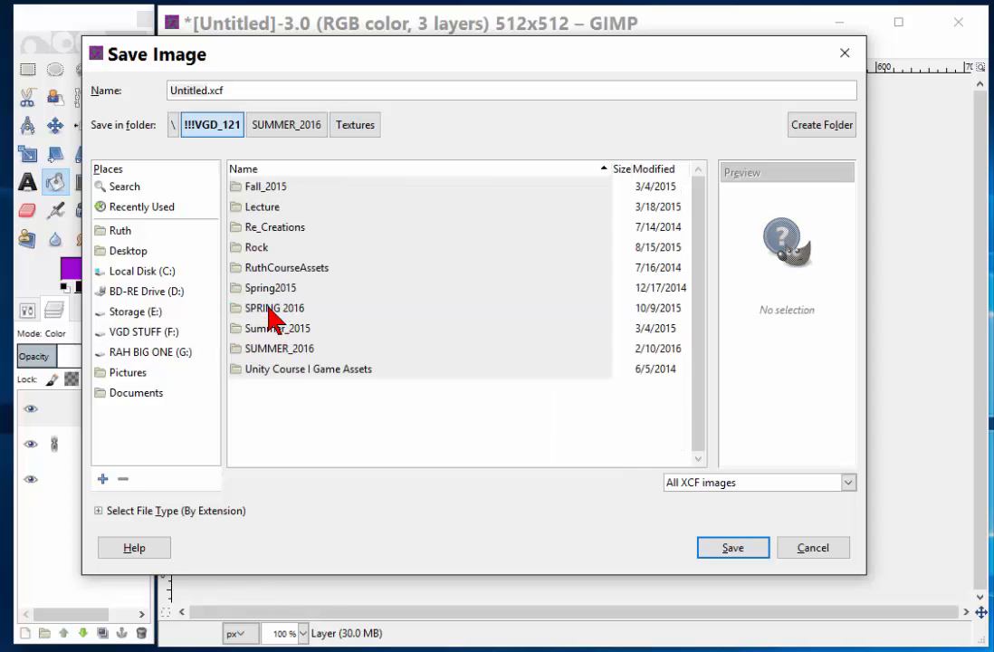
double_click(260, 349)
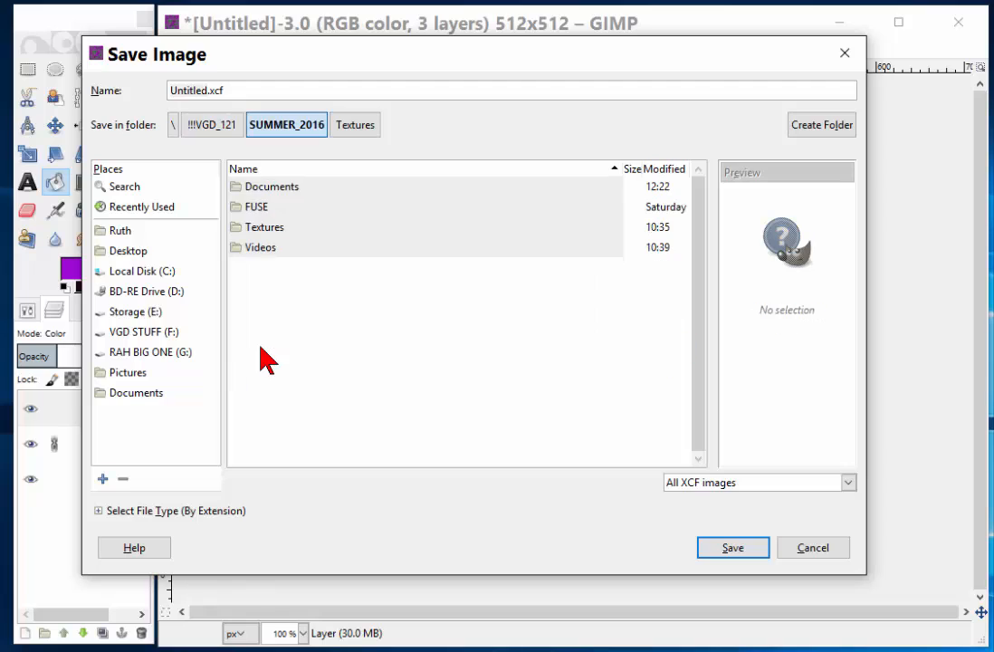
double_click(270, 228)
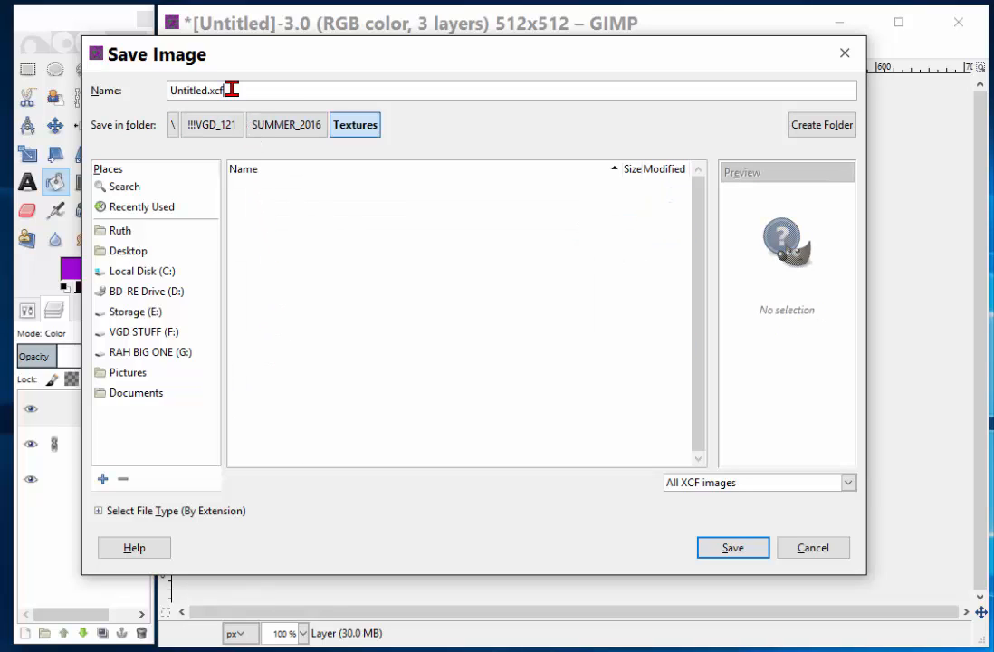
Step: Name the file Sand.xcf and save it in the Textures folder
drag(233, 90, 126, 90)
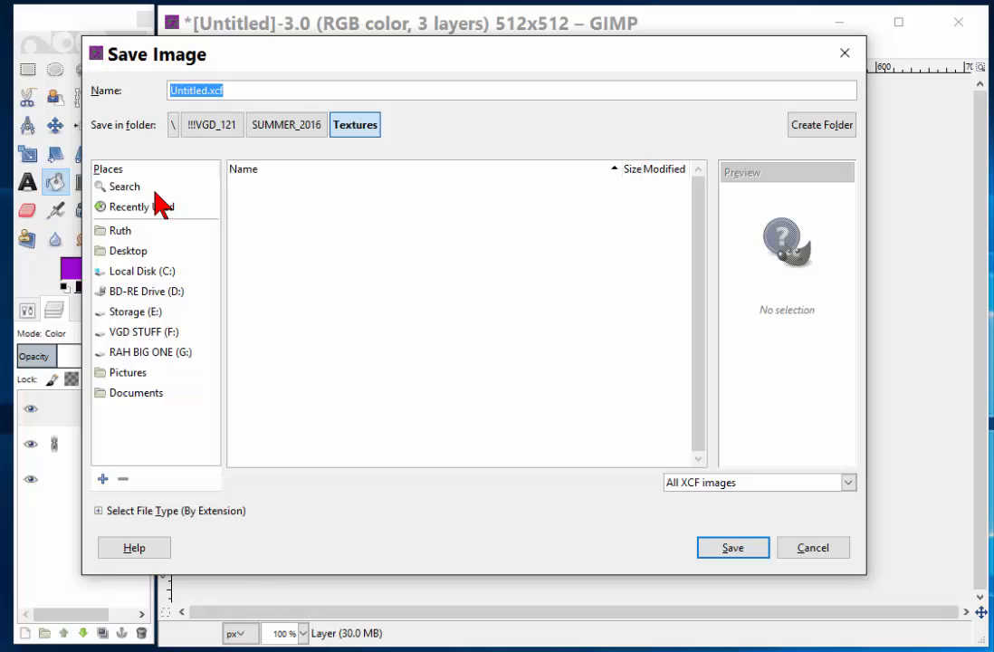
text(San)
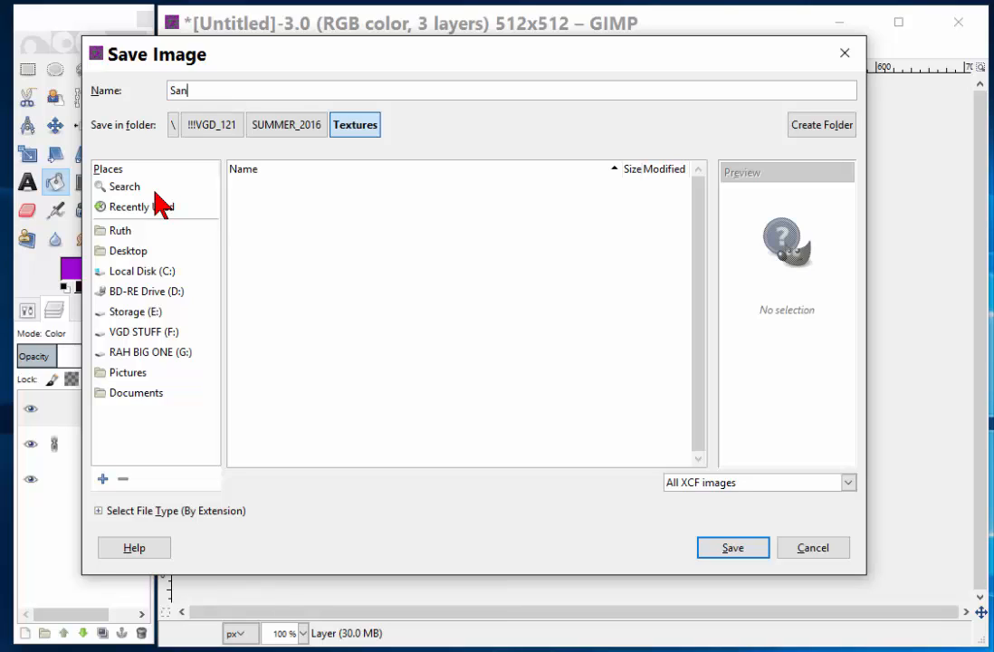
text(d.xcf)
key(Return)
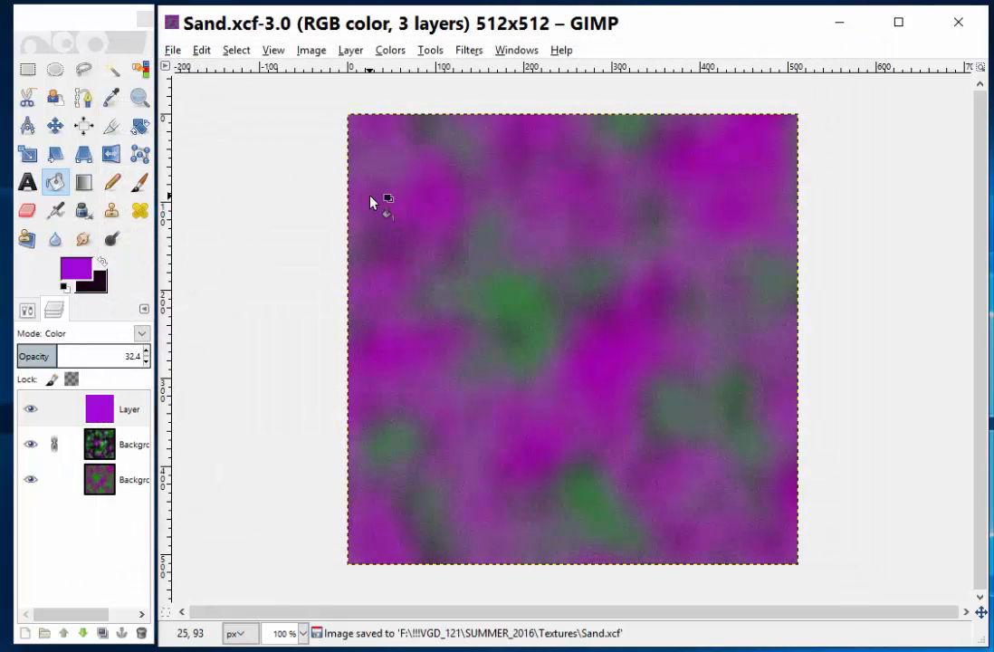
Step: Start exporting the saved Sand image, with the Textures folder as the destination
click(173, 51)
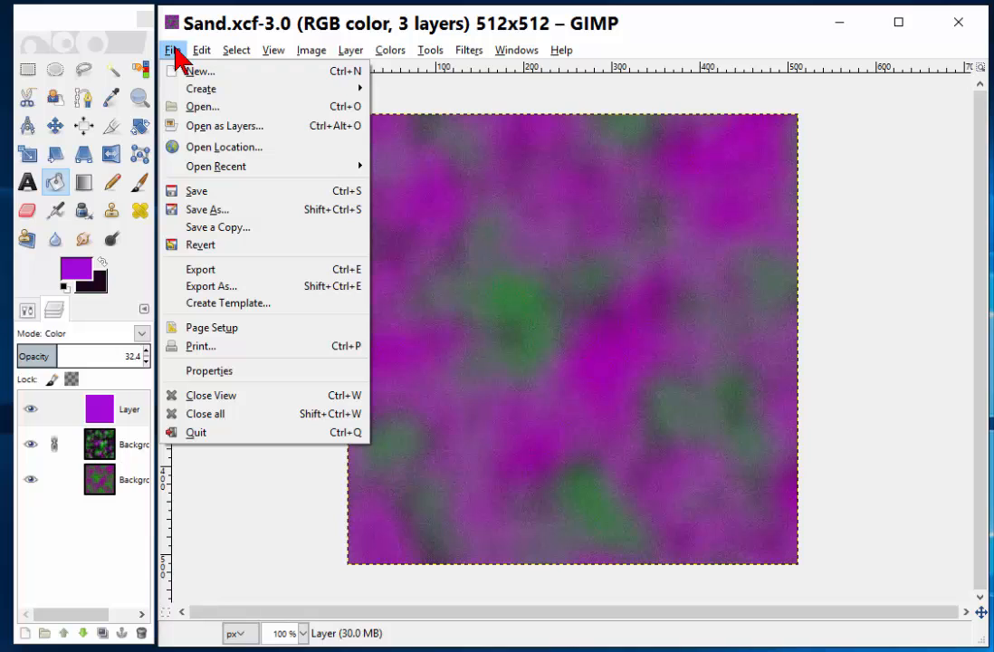
click(207, 272)
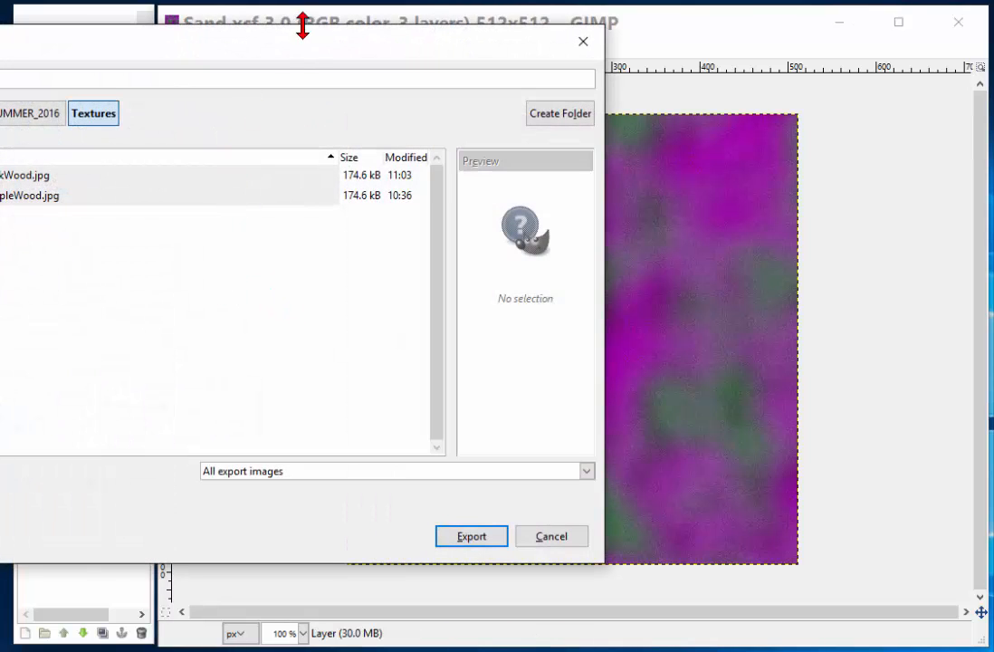